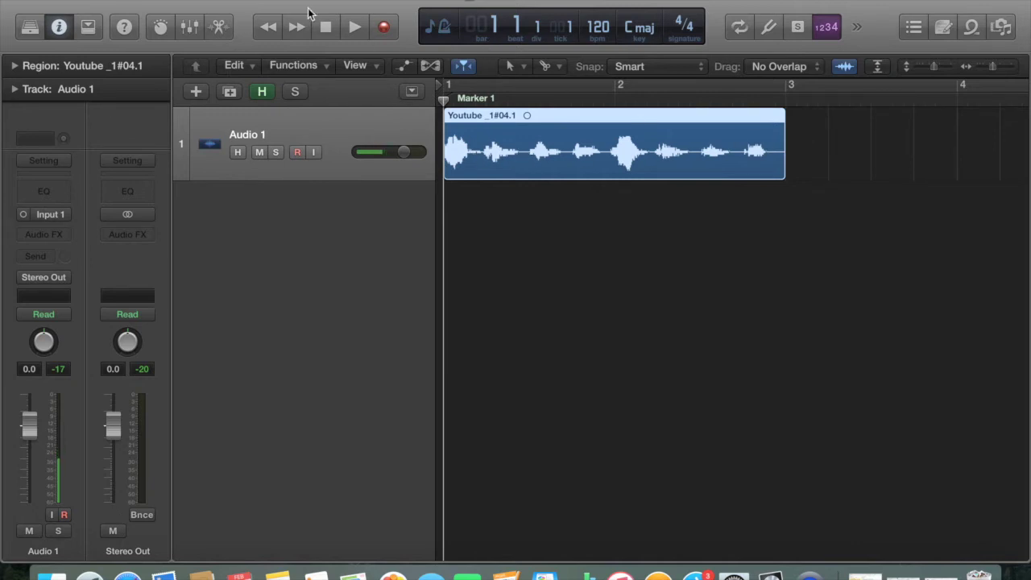
- Play the vocal to hear it, then stop and return to the project start
click(353, 28)
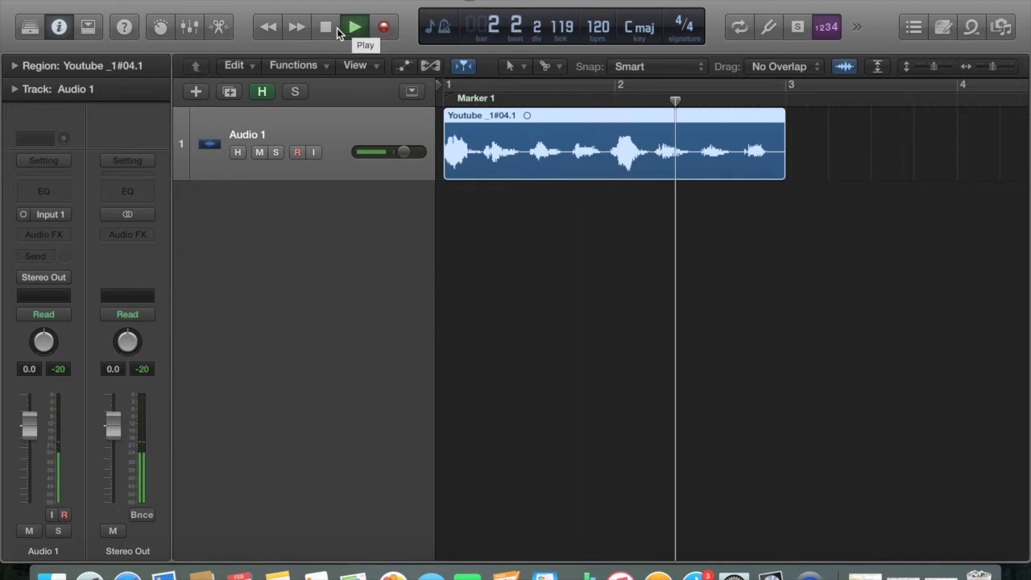
click(326, 27)
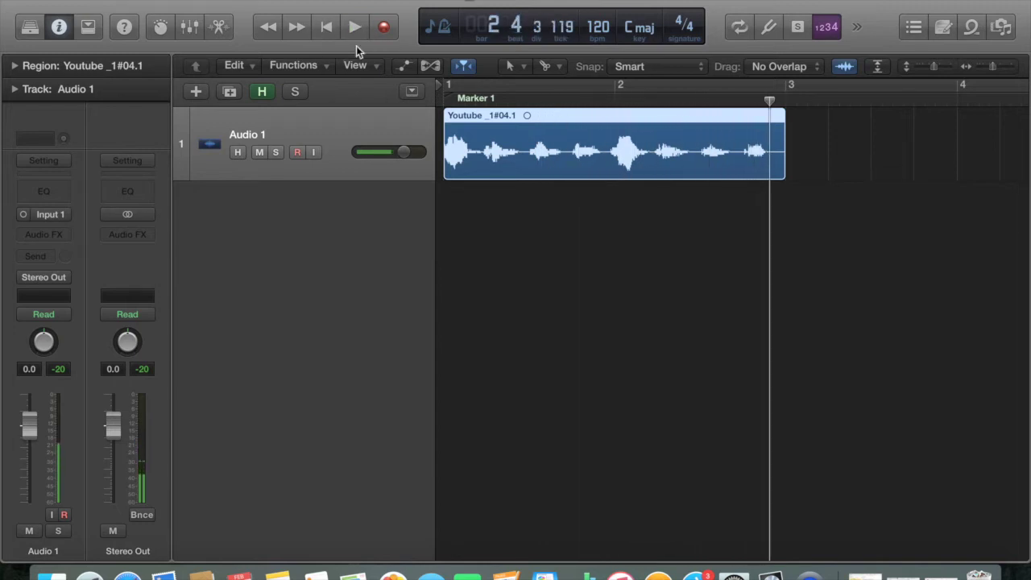
click(332, 27)
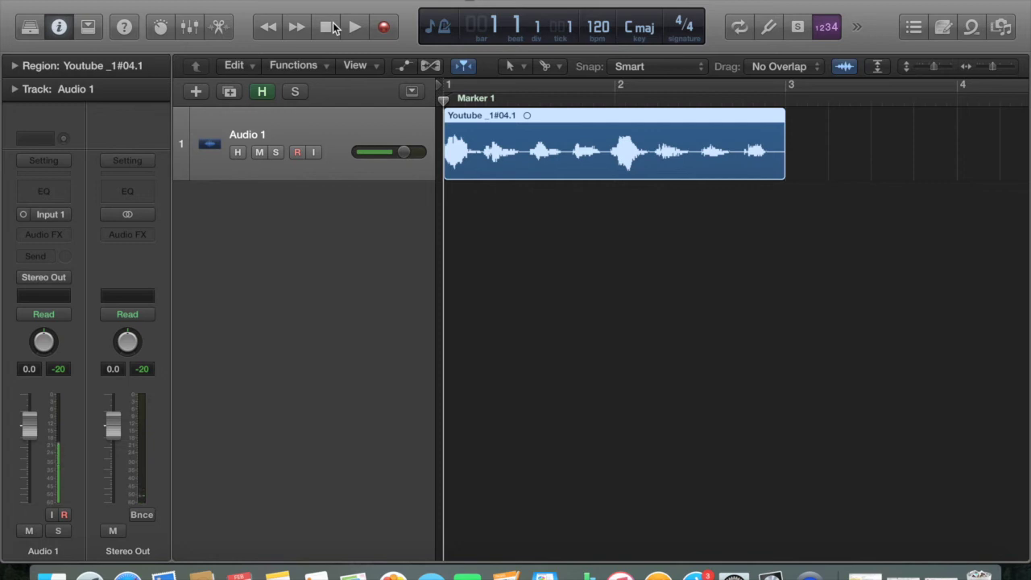
- Bounce the vocal region in place as 'Audio 2' to a new track, leaving the original unchanged
right_click(575, 118)
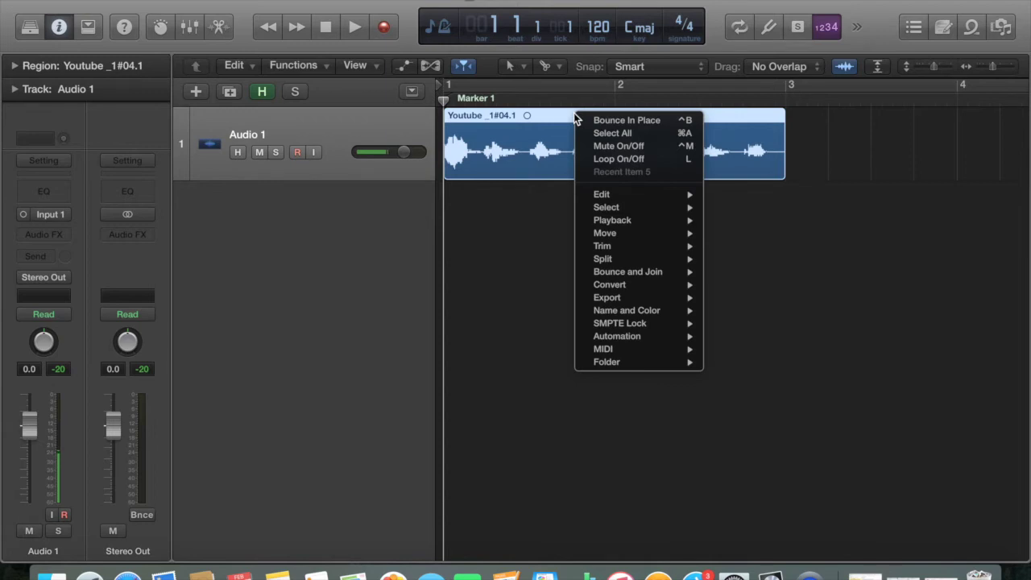
click(586, 119)
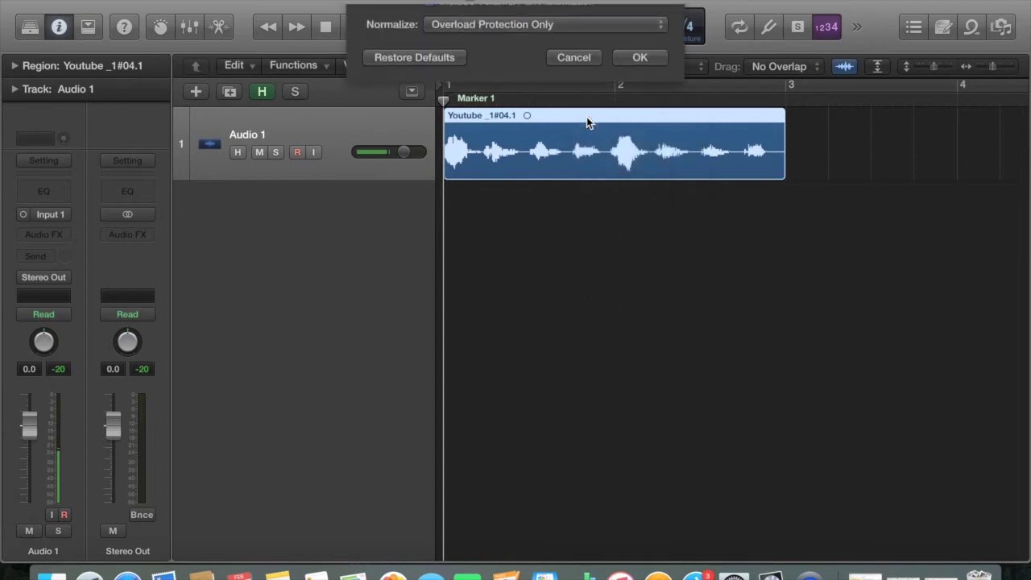
key(BackSpace)
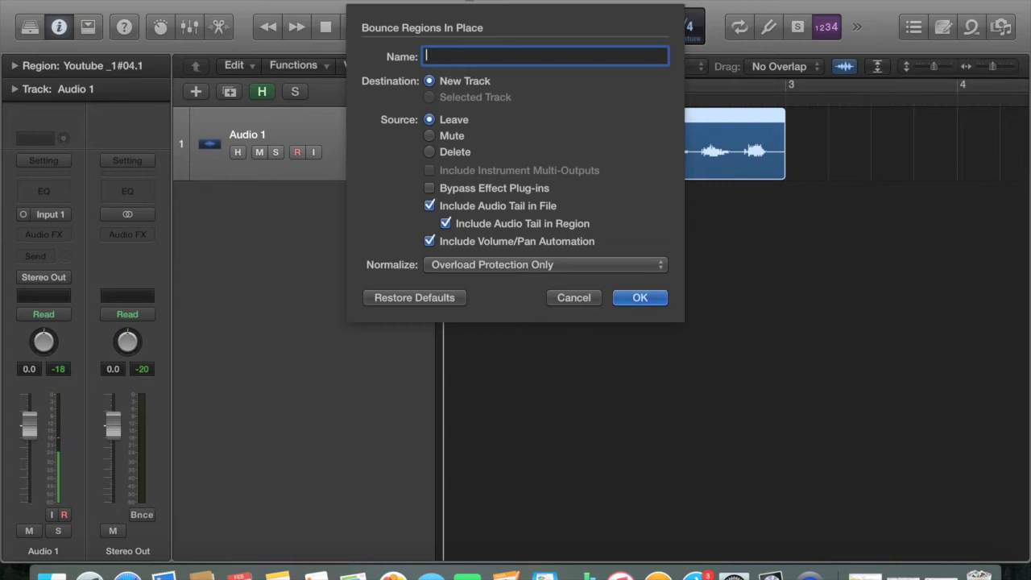
text(Audio 2)
click(432, 138)
click(432, 152)
click(430, 120)
click(633, 298)
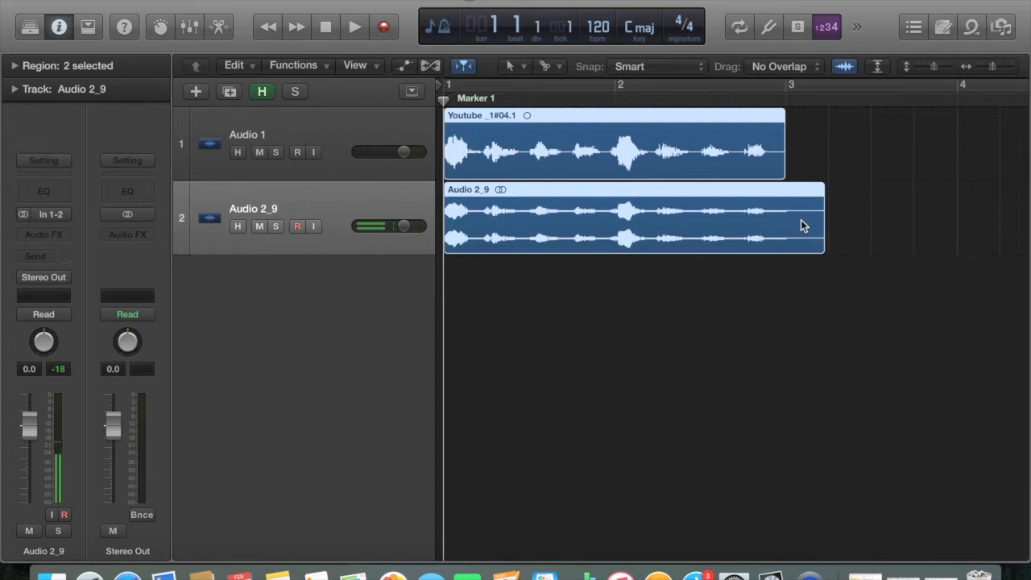
- Mute Audio 1 and add a stereo PlatinumVerb to Audio 2_9 with wet at about 81%
click(259, 152)
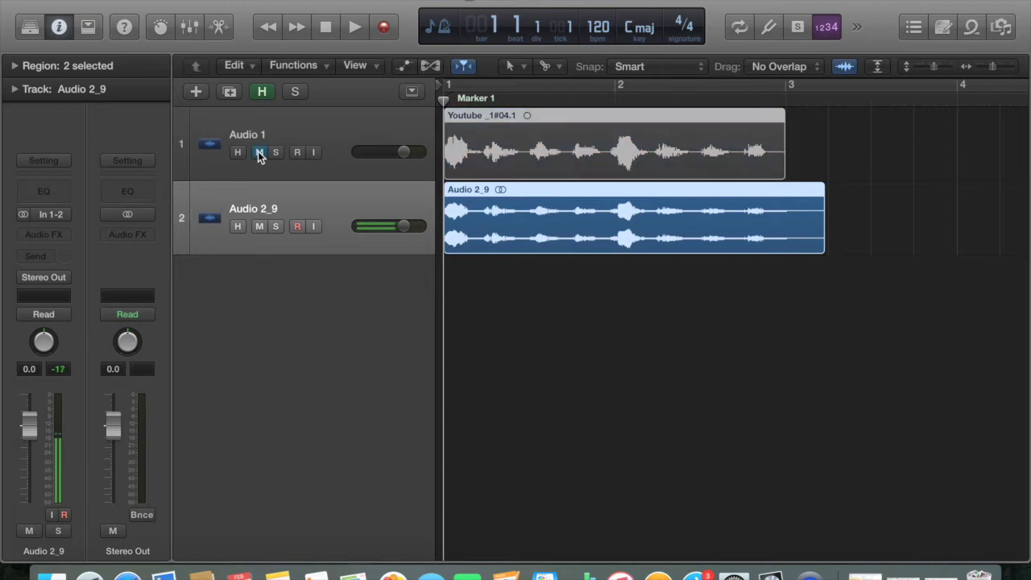
click(319, 200)
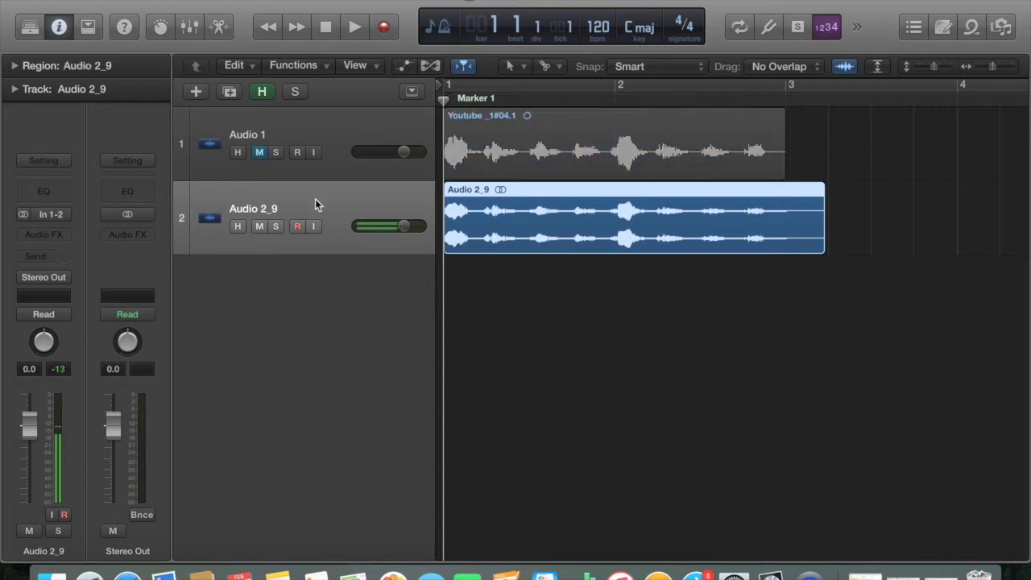
click(67, 231)
mouse_move(74, 383)
mouse_move(193, 396)
click(295, 396)
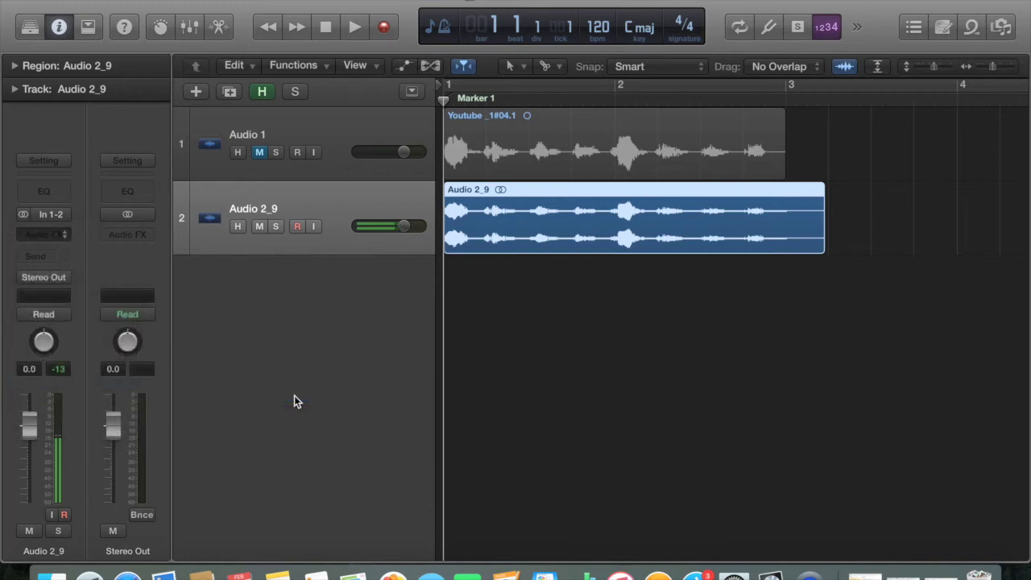
drag(376, 58, 303, 75)
drag(378, 200, 385, 166)
drag(252, 57, 546, 82)
click(270, 76)
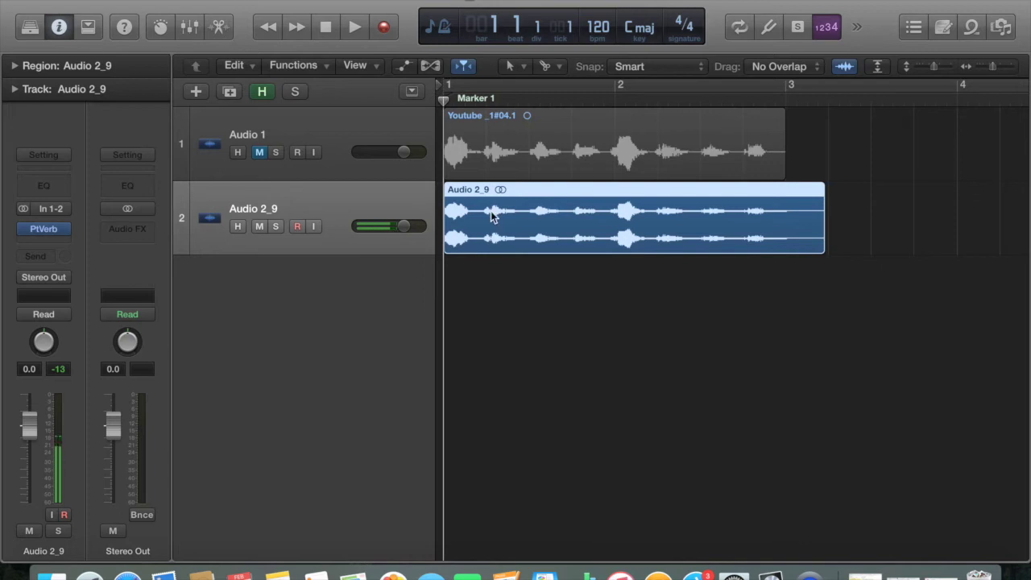
- Play back the reverb-soaked Audio 2_9 track, then return to the start
click(353, 27)
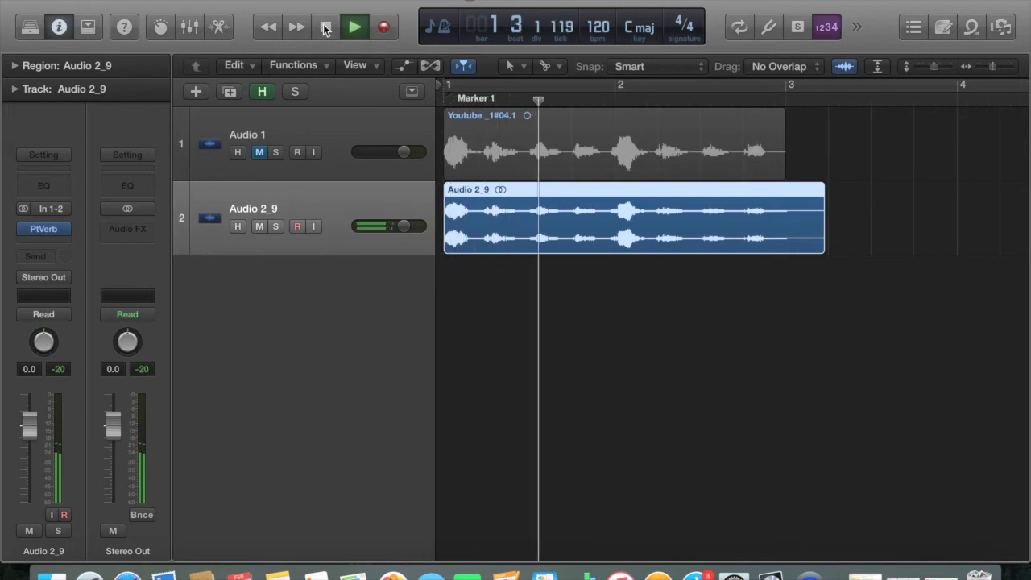
click(326, 27)
click(326, 27)
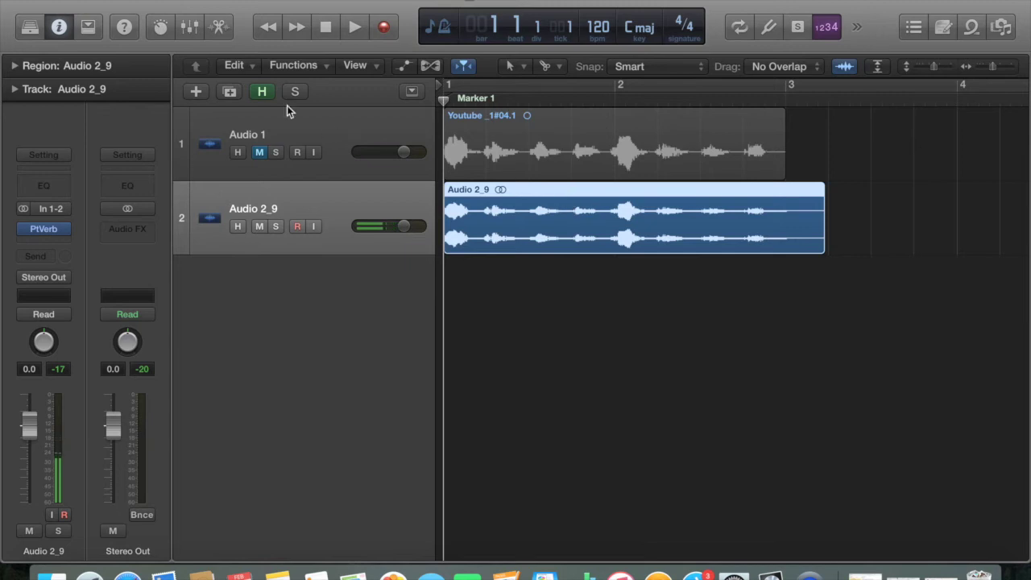
- Show the editor panel below the tracks on its File tab with the vocal waveform
click(219, 27)
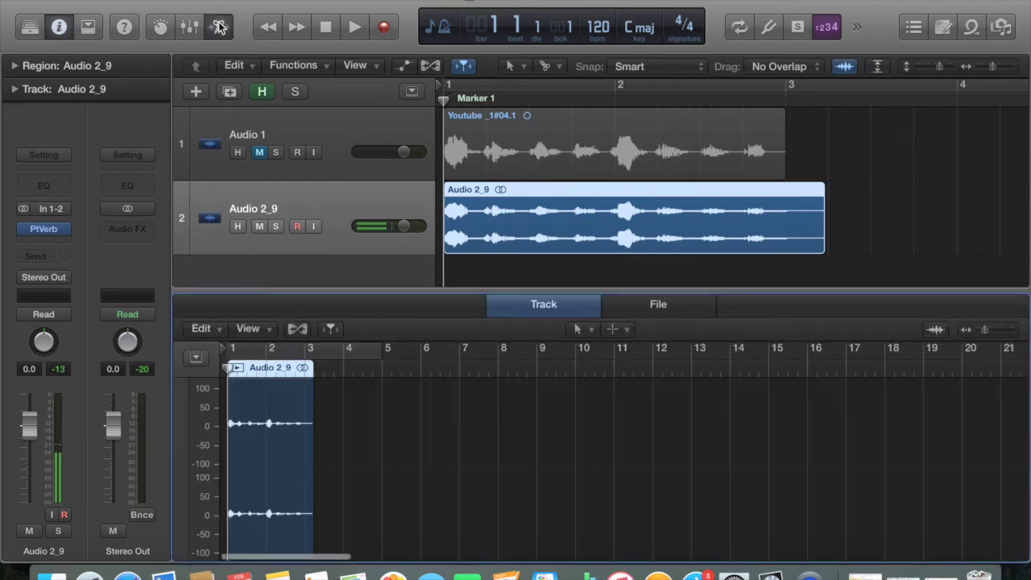
click(649, 308)
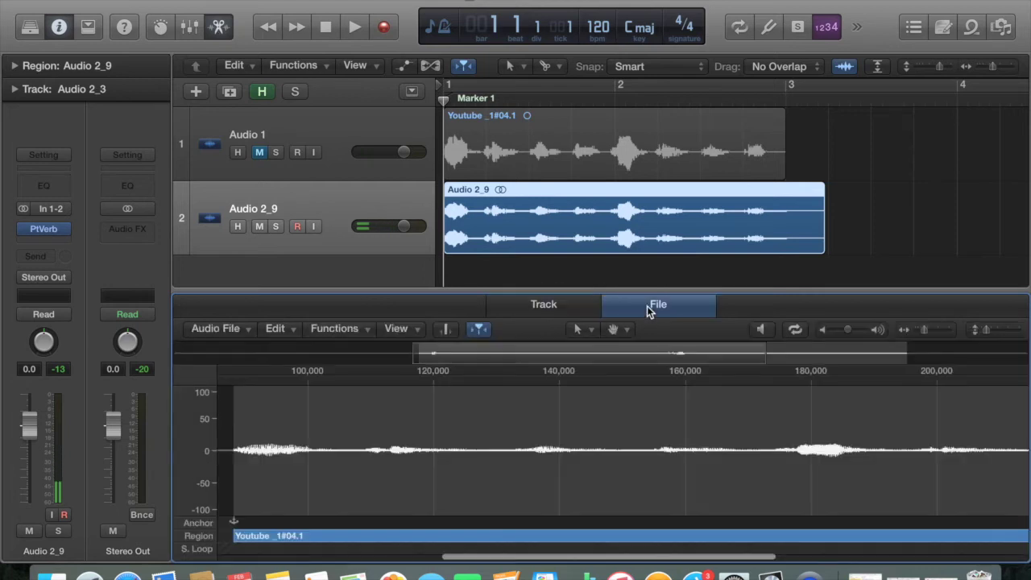
drag(630, 278, 629, 272)
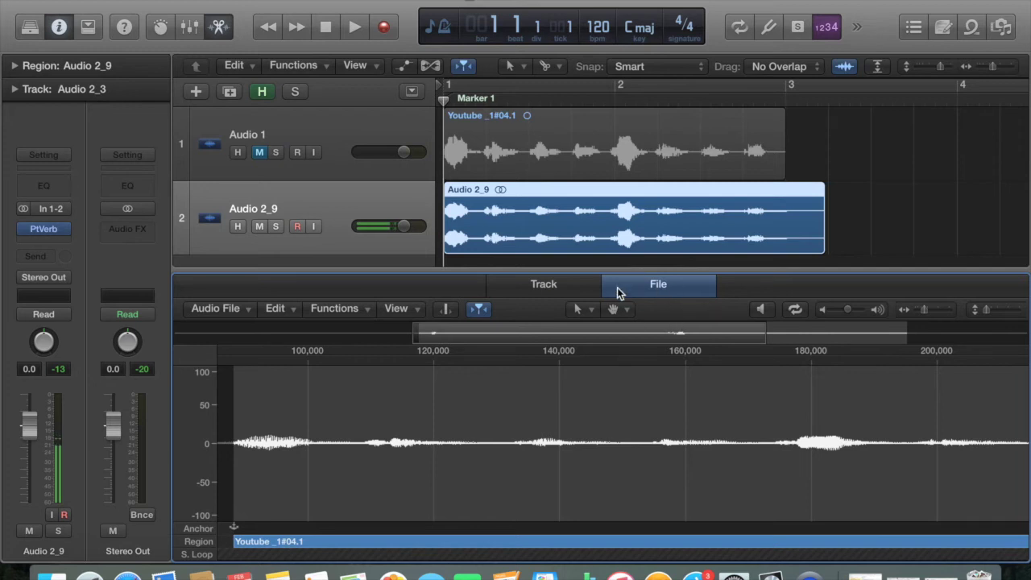
- Check in Preferences > Advanced that the advanced tools are enabled, then close Preferences
click(86, 0)
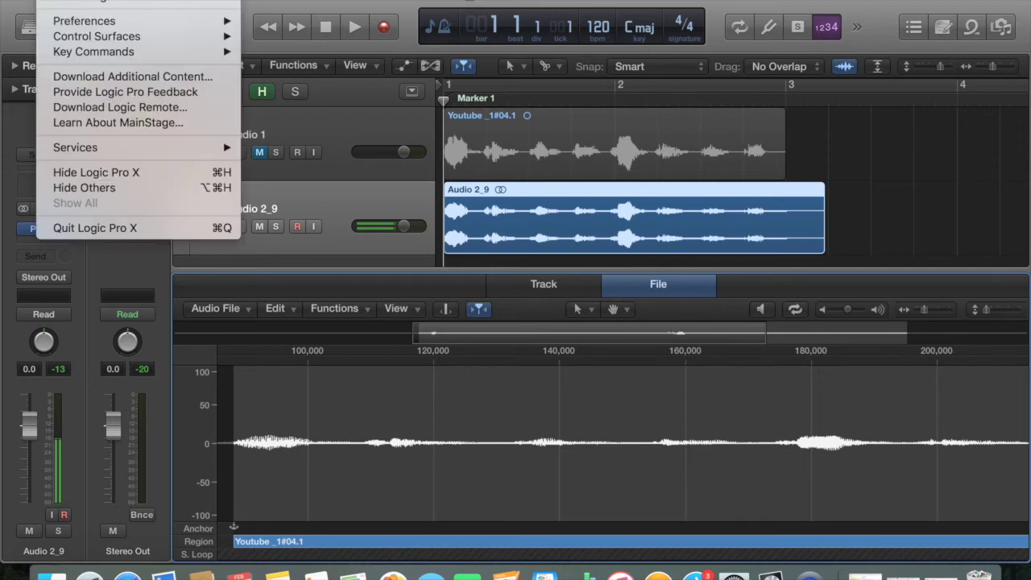
mouse_move(92, 21)
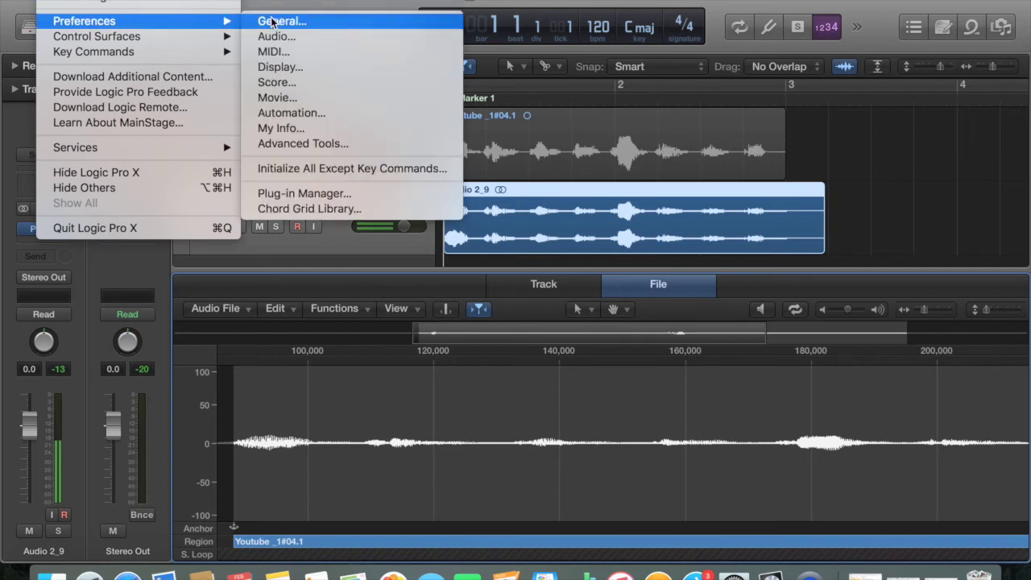
click(271, 20)
drag(613, 63, 575, 65)
click(574, 86)
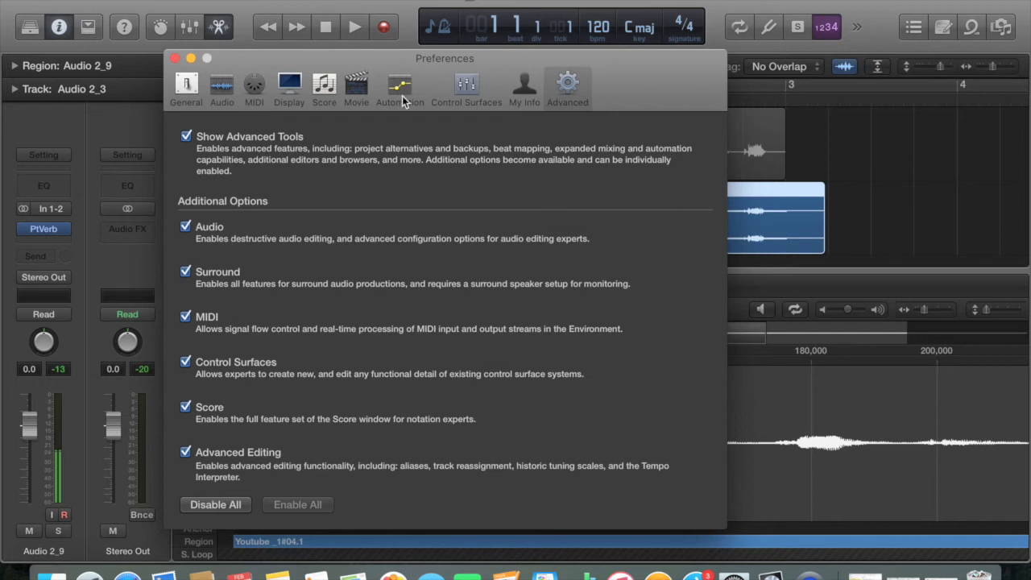
click(176, 59)
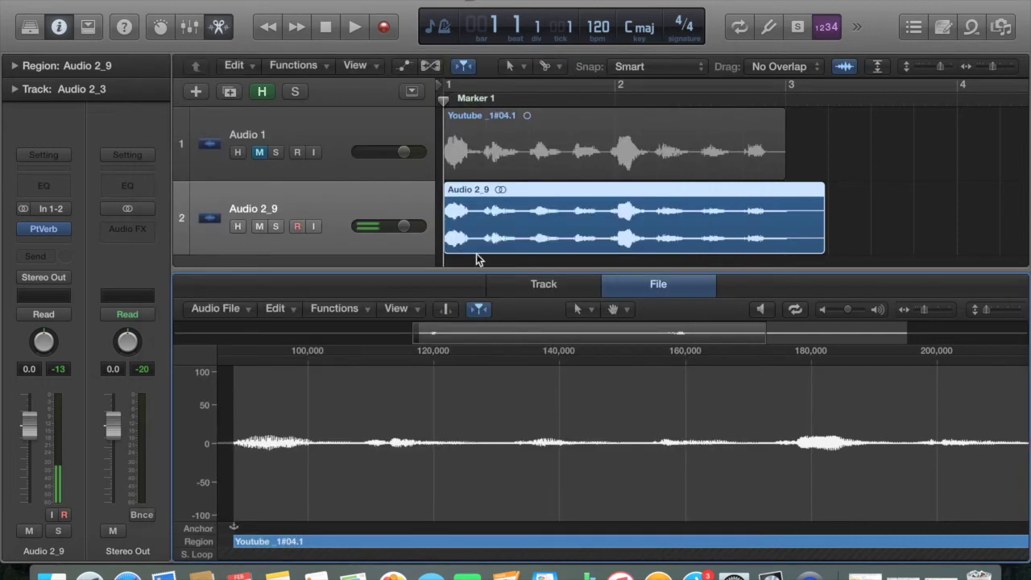
- Reverse the vocal file in the File editor, then reverse it back to normal
click(362, 309)
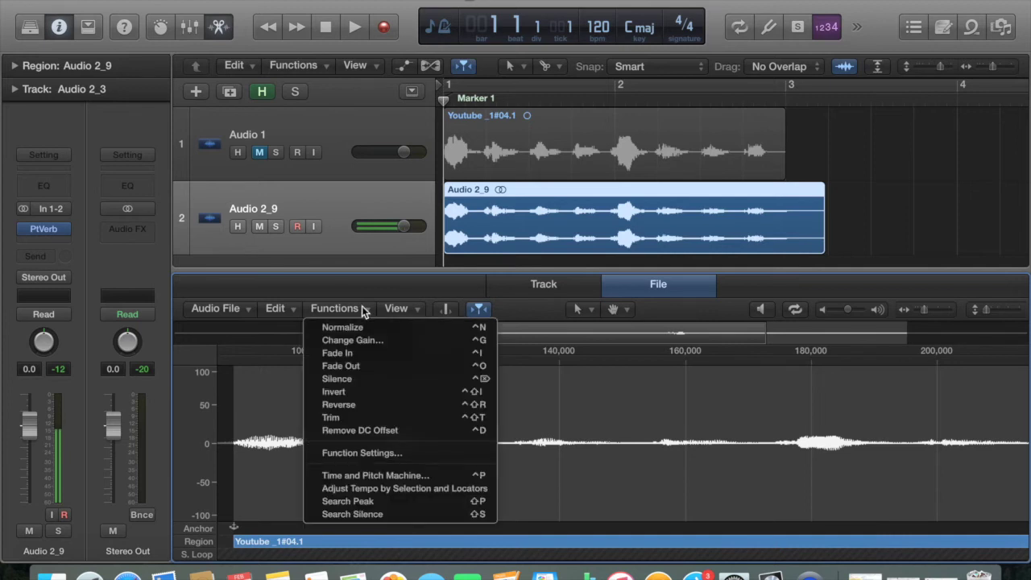
click(362, 404)
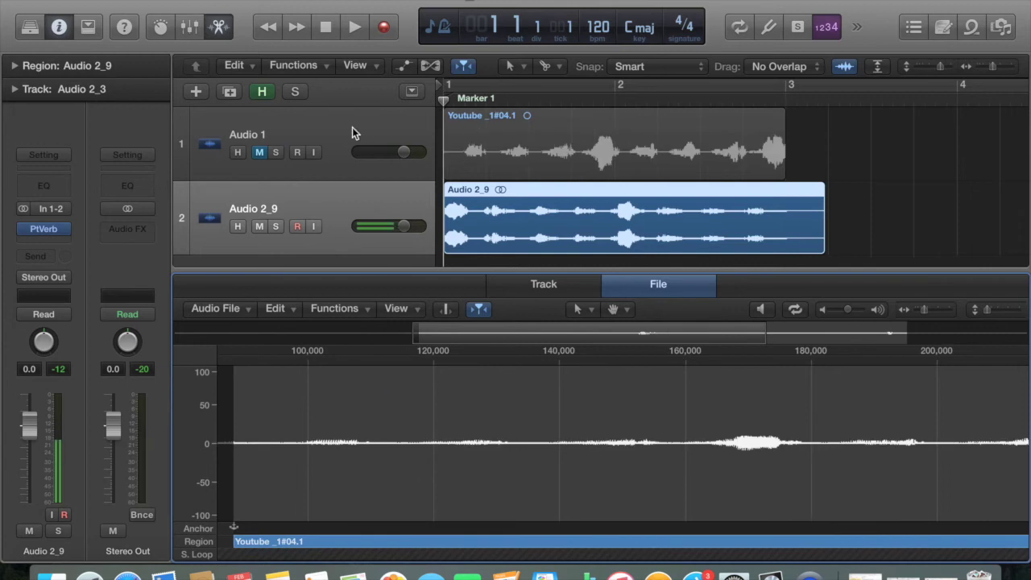
click(318, 313)
click(352, 405)
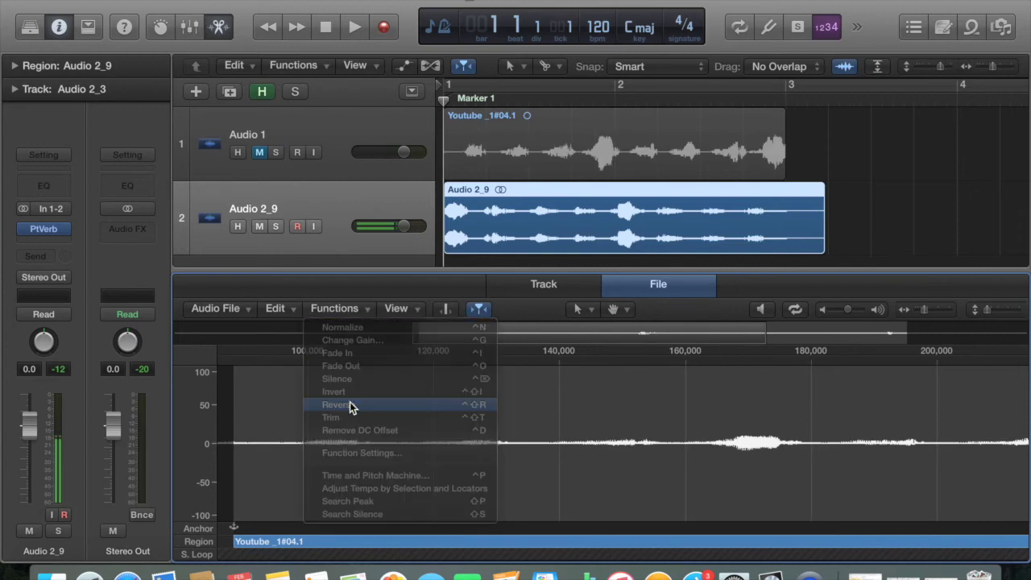
- Reverse the Audio 2_9 audio with Functions > Reverse and close the editor with E
click(532, 193)
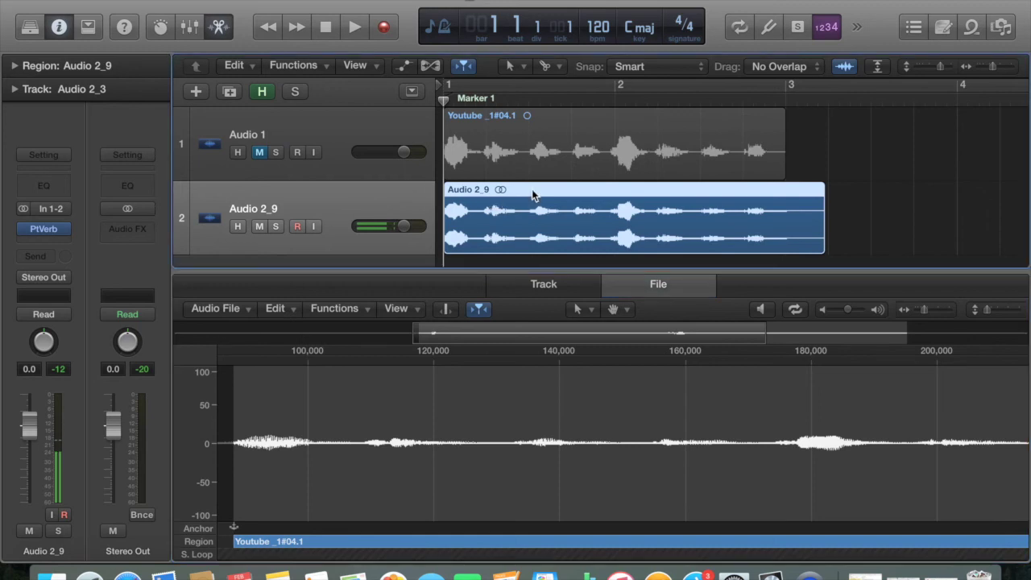
click(355, 310)
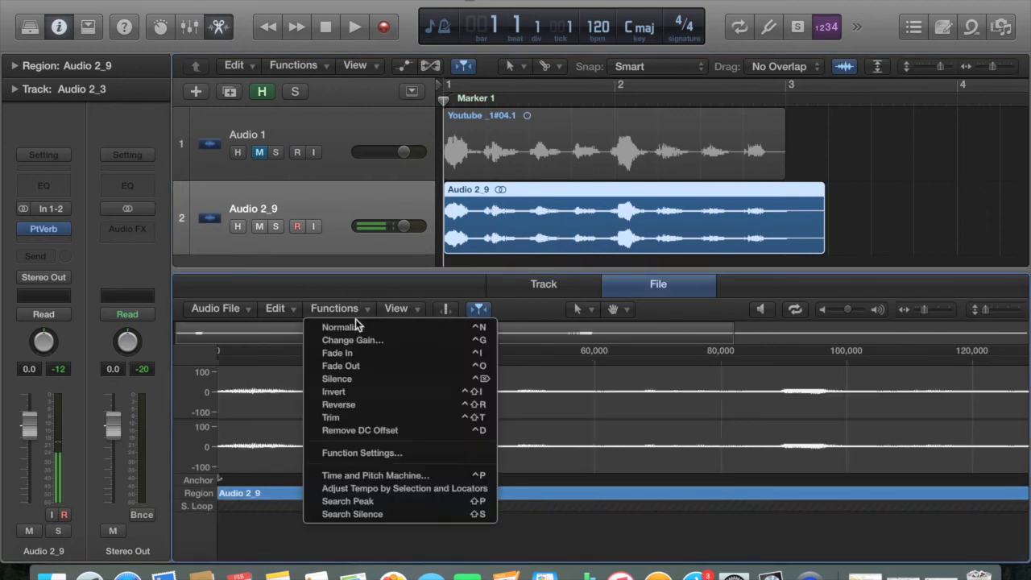
click(359, 404)
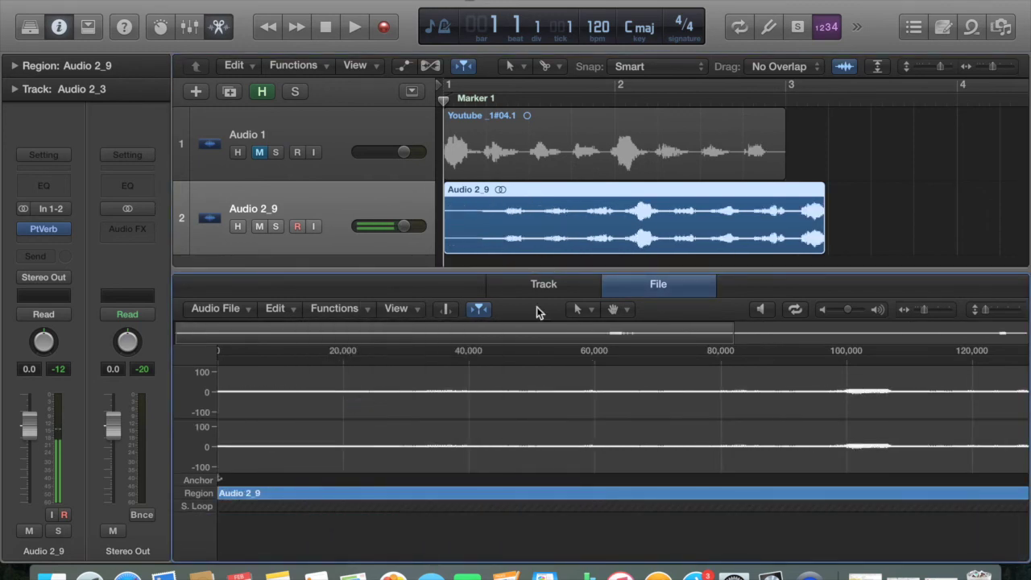
key(e)
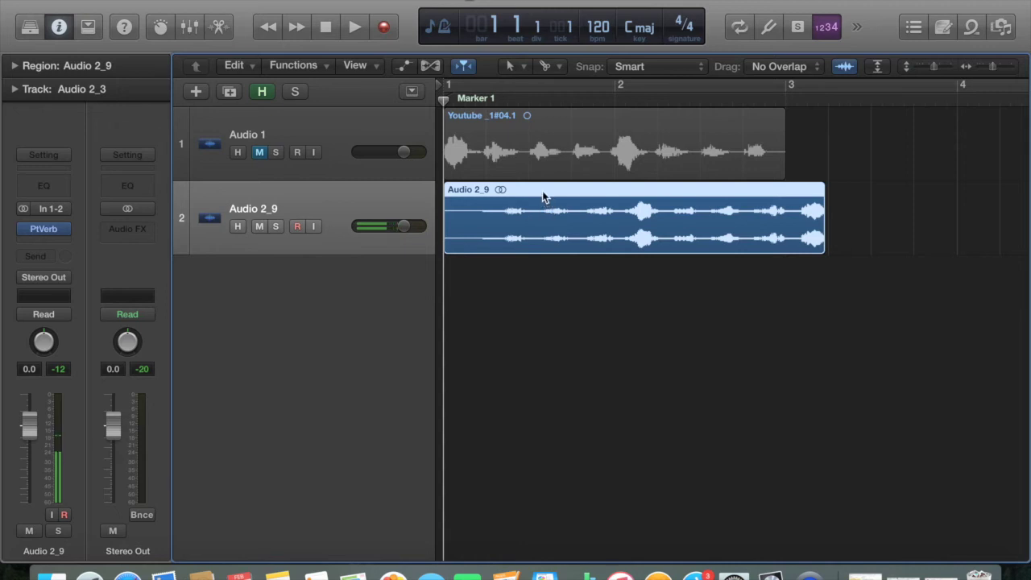
- Play back the reversed reverb track, then return to the project start
click(354, 28)
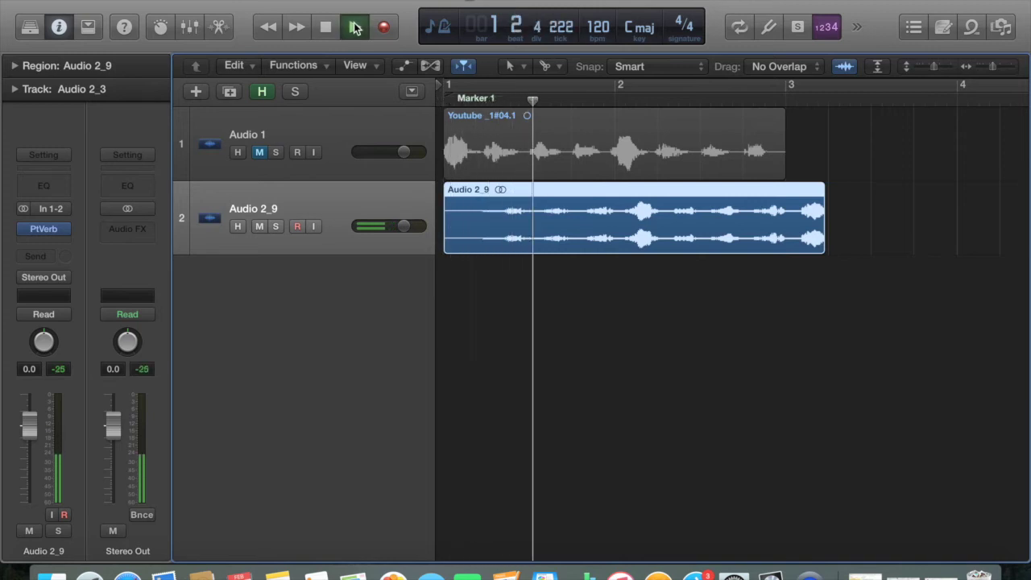
click(326, 28)
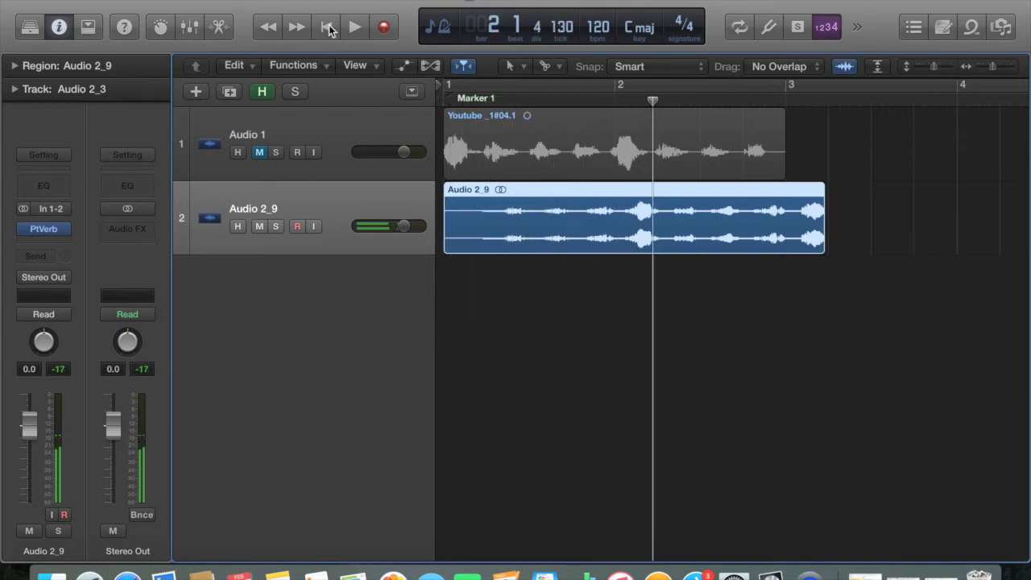
click(328, 29)
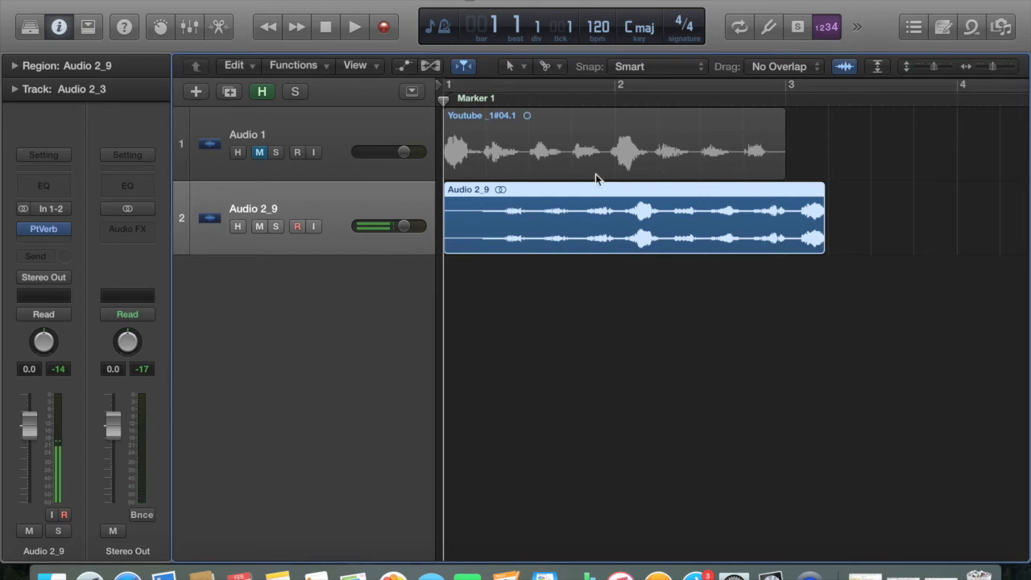
- Bounce the reversed Audio 2_9 region in place as 'Audio 3' onto a new track, tail included
right_click(578, 190)
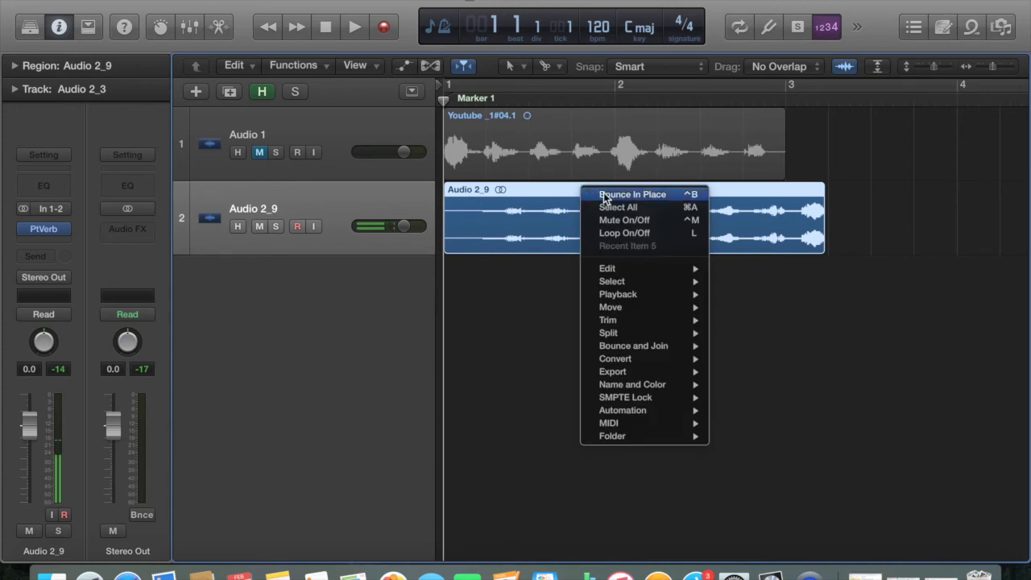
click(603, 192)
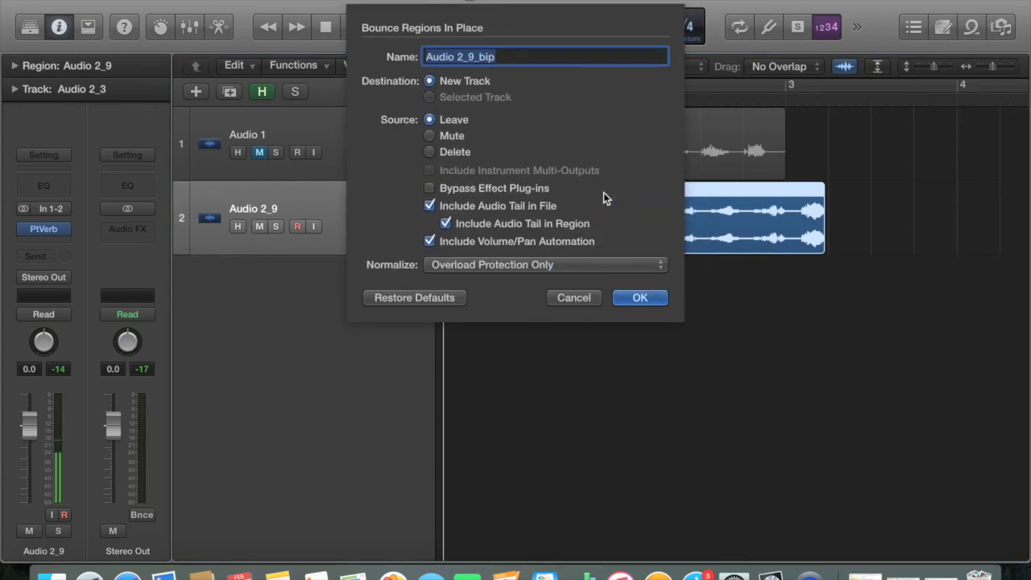
key(BackSpace)
text(Audio 3)
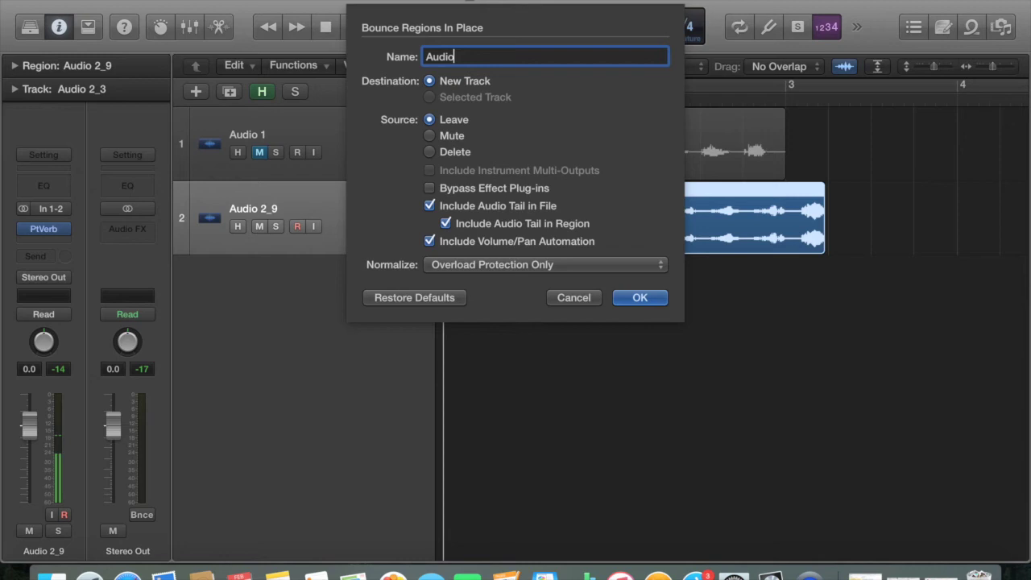
click(646, 298)
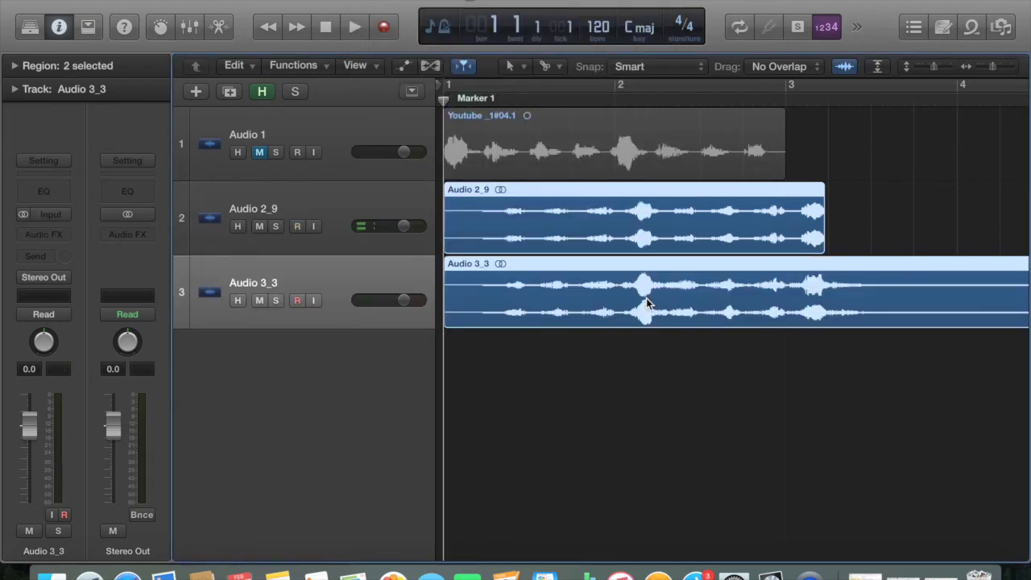
- Zoom out to show bars 1 to 5 and mute the Audio 2_9 track
scroll(709, 310, right, 5)
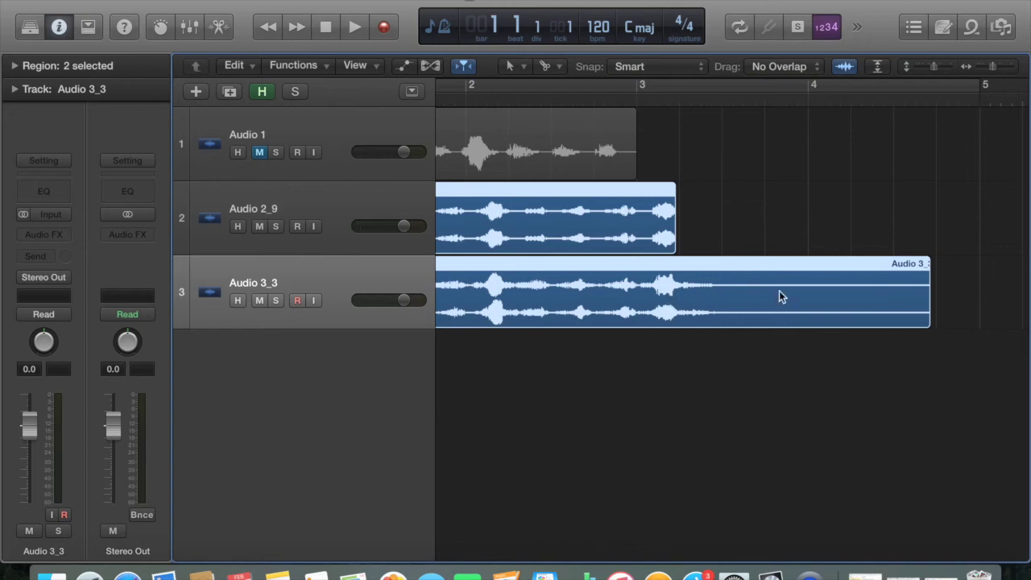
scroll(789, 296, left, 8)
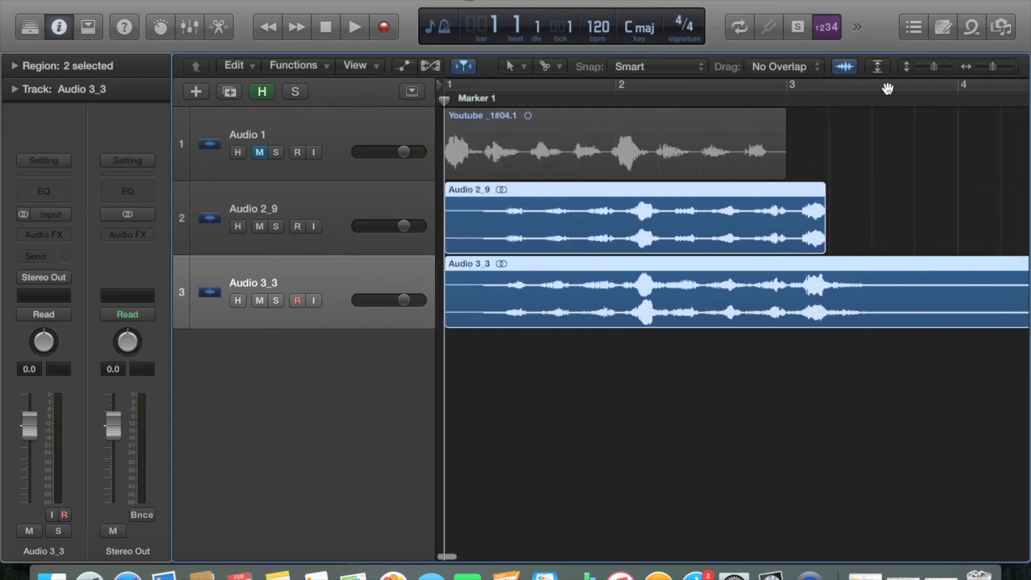
drag(993, 71, 991, 68)
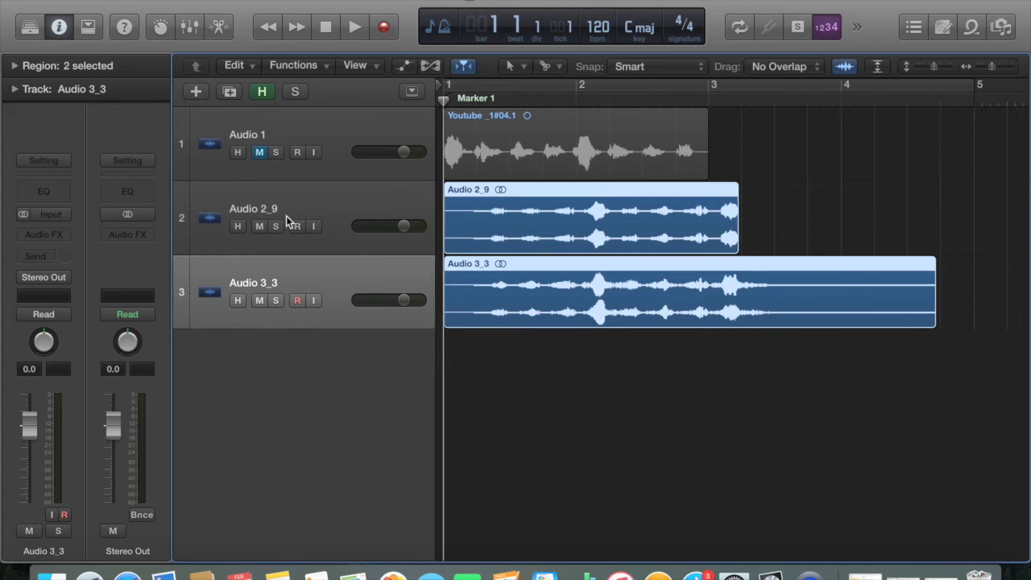
click(260, 228)
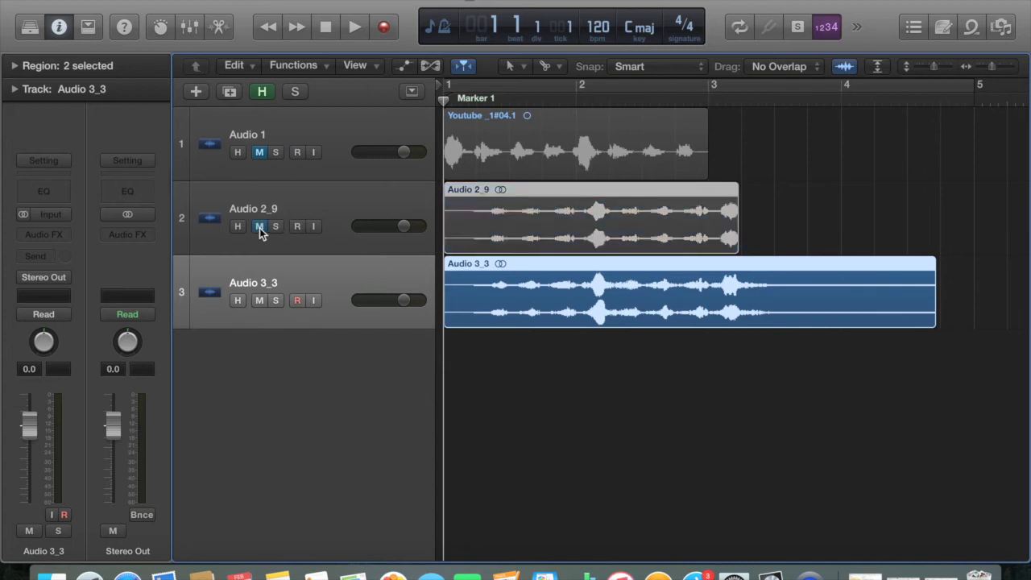
click(300, 205)
- Drag the Audio 3_3 track up to second place, directly below Audio 1
click(342, 135)
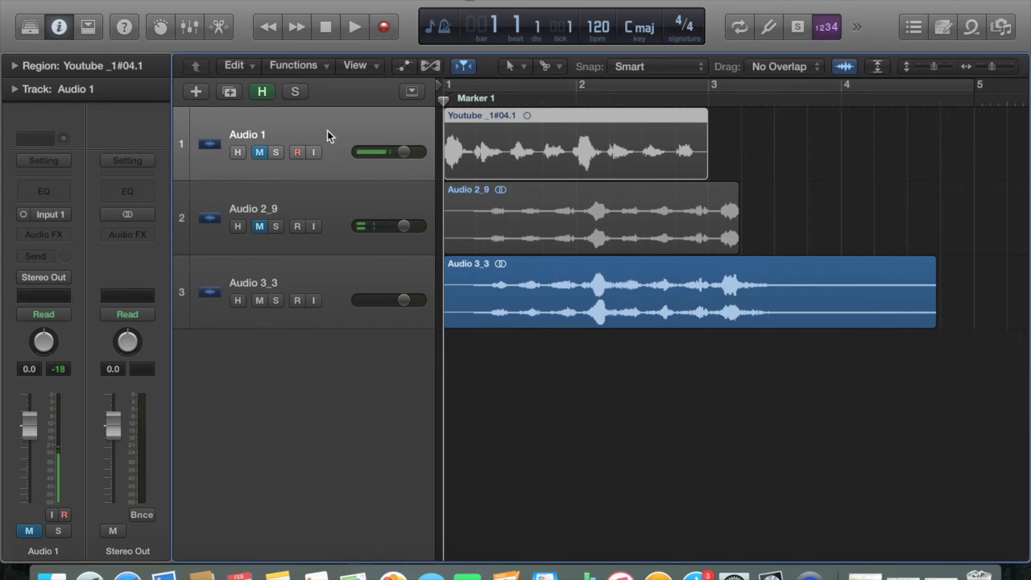
click(329, 274)
drag(338, 281, 337, 198)
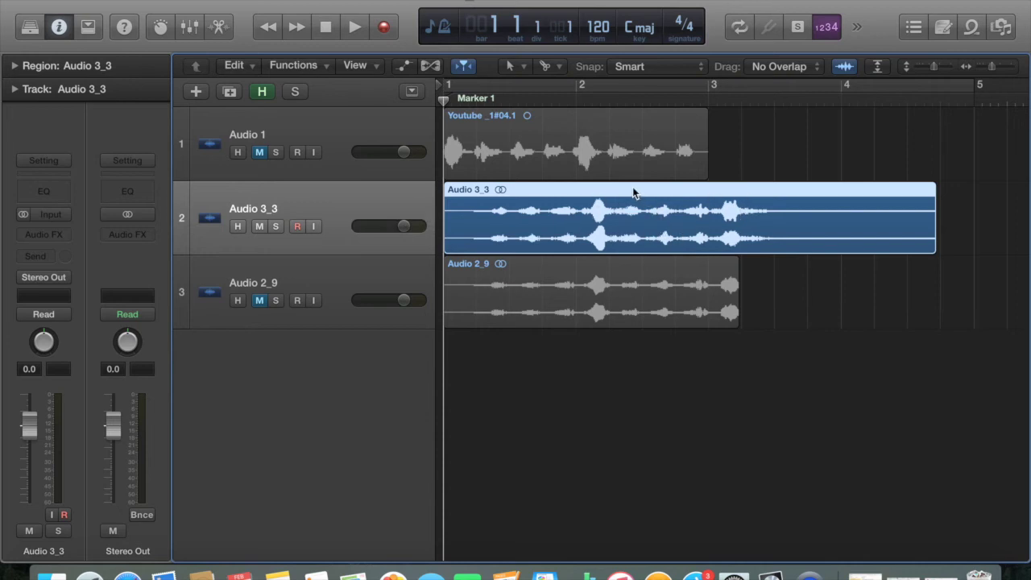
- Reverse the Audio 3_3 audio in the File editor via Functions > Reverse, then close the editor
click(224, 25)
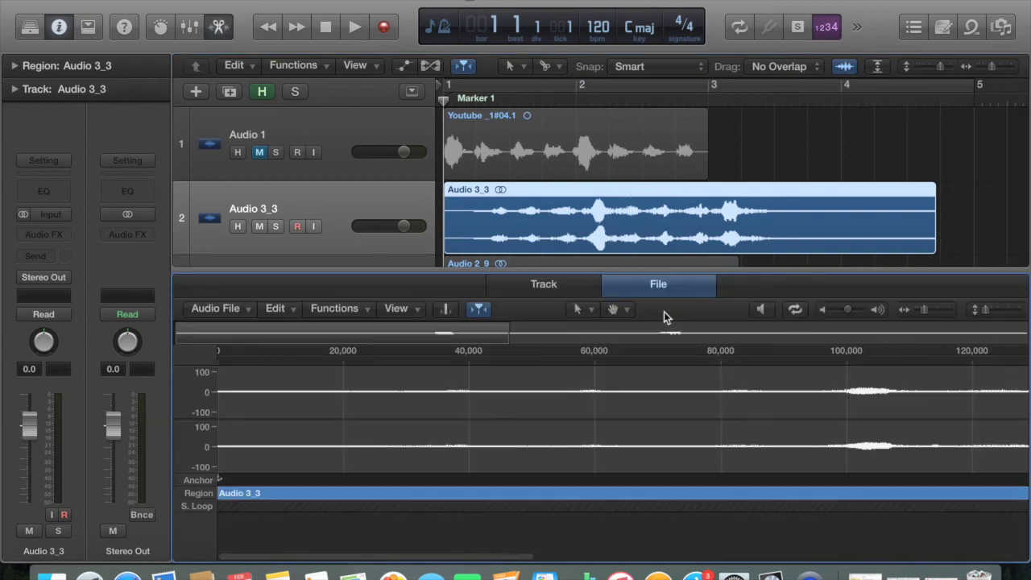
click(358, 310)
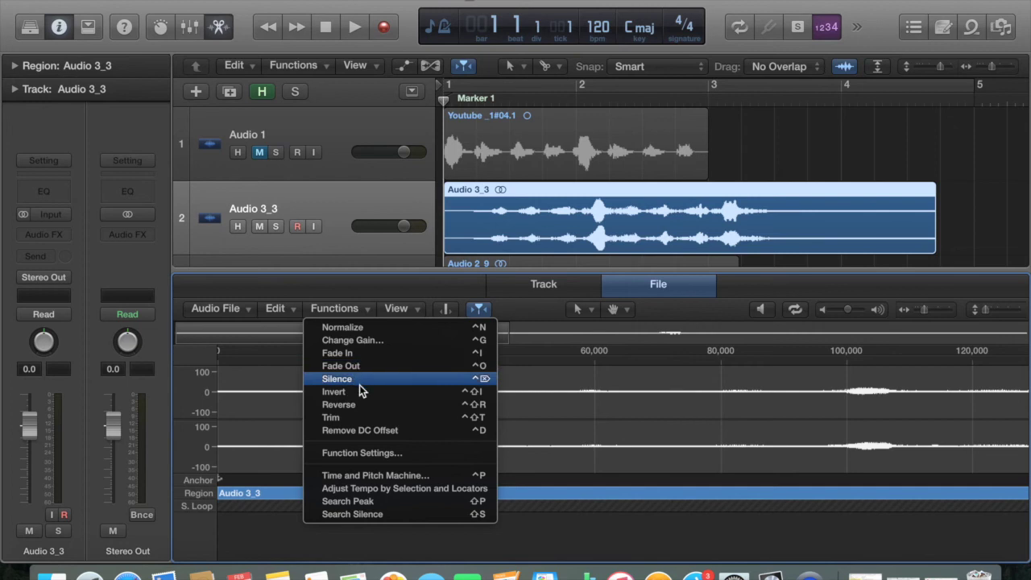
click(364, 413)
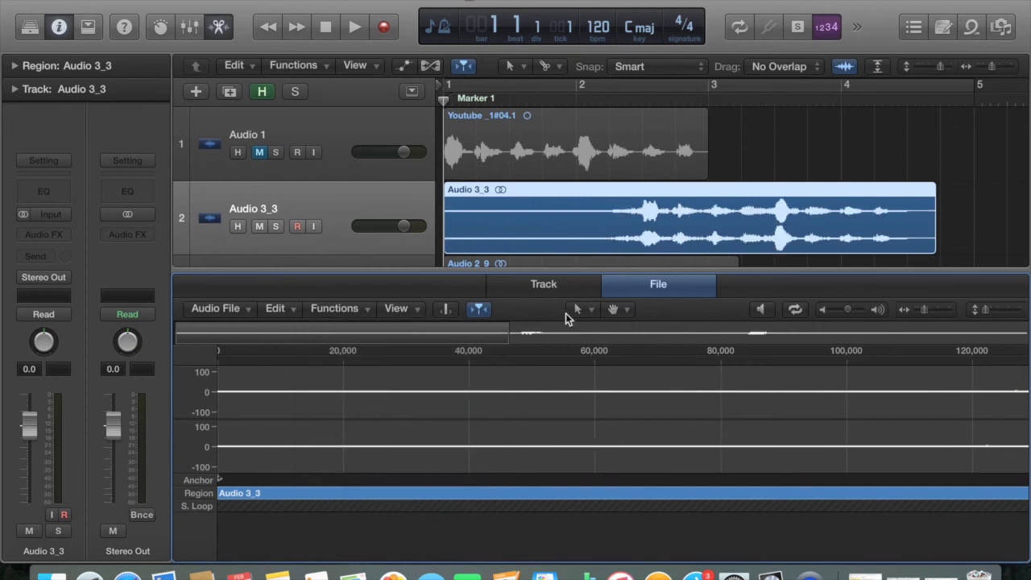
key(e)
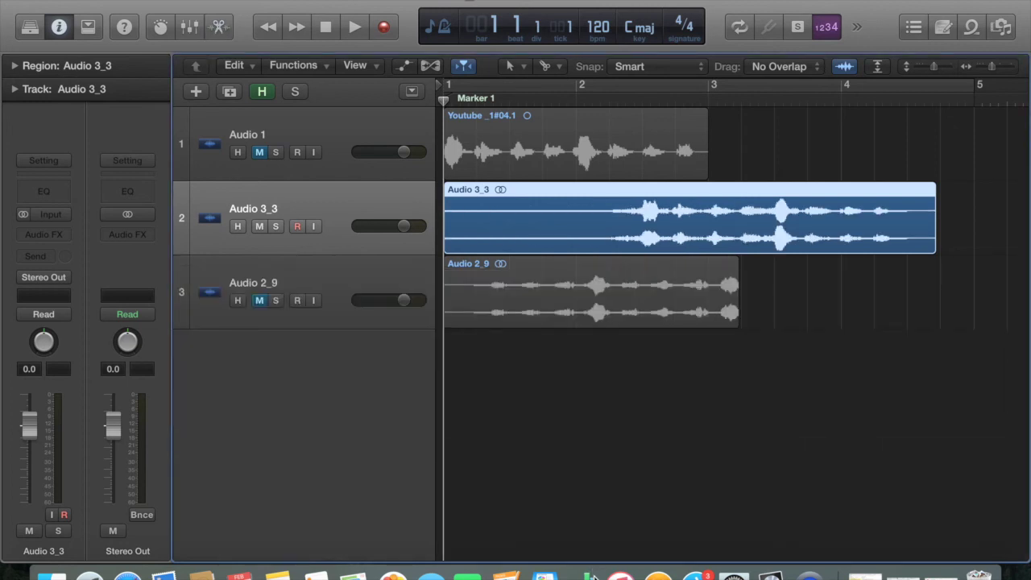
- Unmute Audio 1 and move the Youtube vocal region later to about bar 2.2.4
click(259, 154)
click(493, 116)
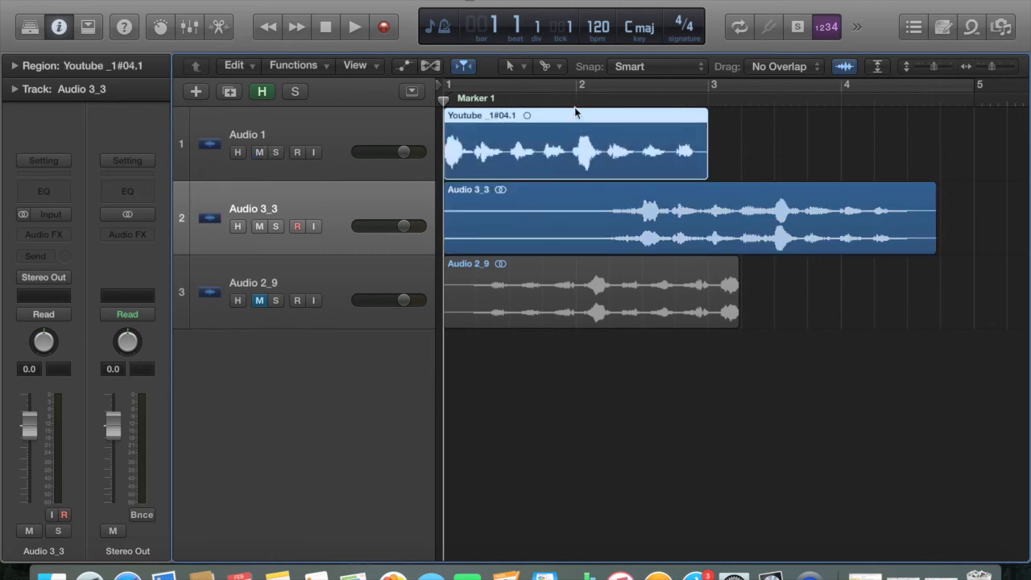
drag(564, 117, 732, 123)
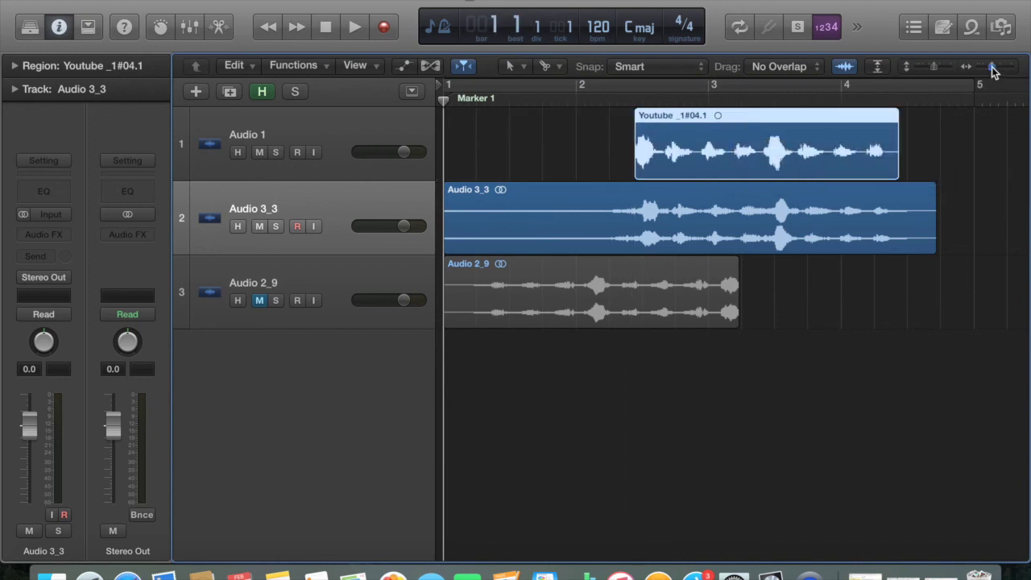
drag(991, 66, 995, 66)
mouse_move(743, 114)
mouse_down()
mouse_move(756, 113)
mouse_move(747, 119)
mouse_up()
drag(994, 69, 994, 69)
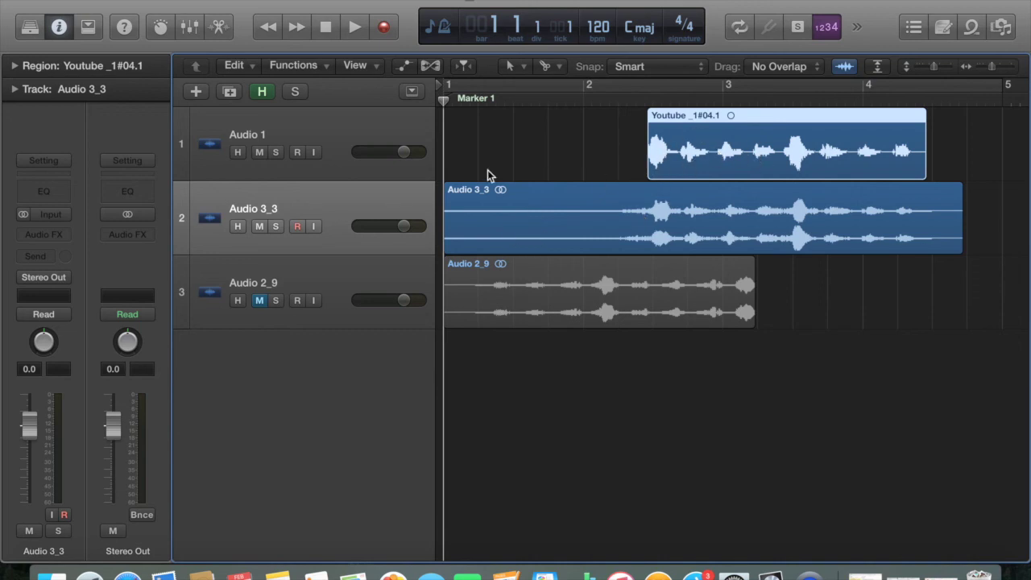
- Play back the arrangement, then stop and return to the start
click(354, 29)
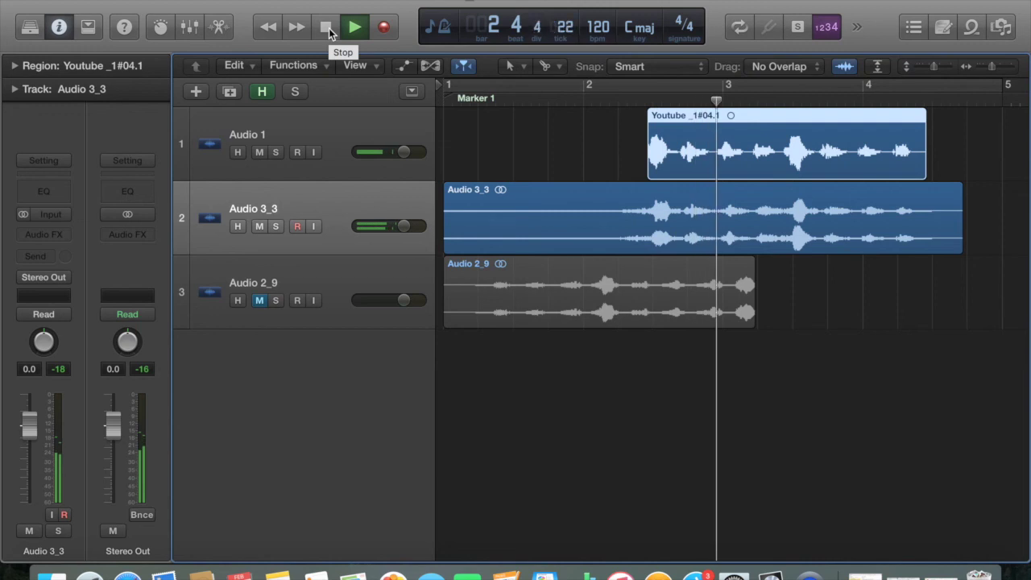
click(326, 29)
click(326, 29)
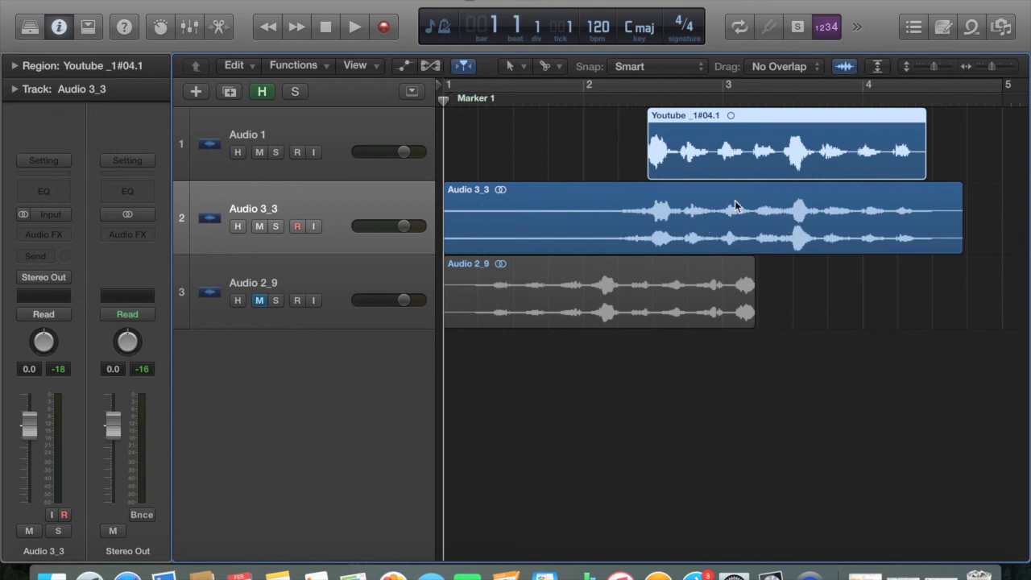
- Split Audio 3_3 at bar 2 beat 3, delete the later piece, and zoom in
click(644, 225)
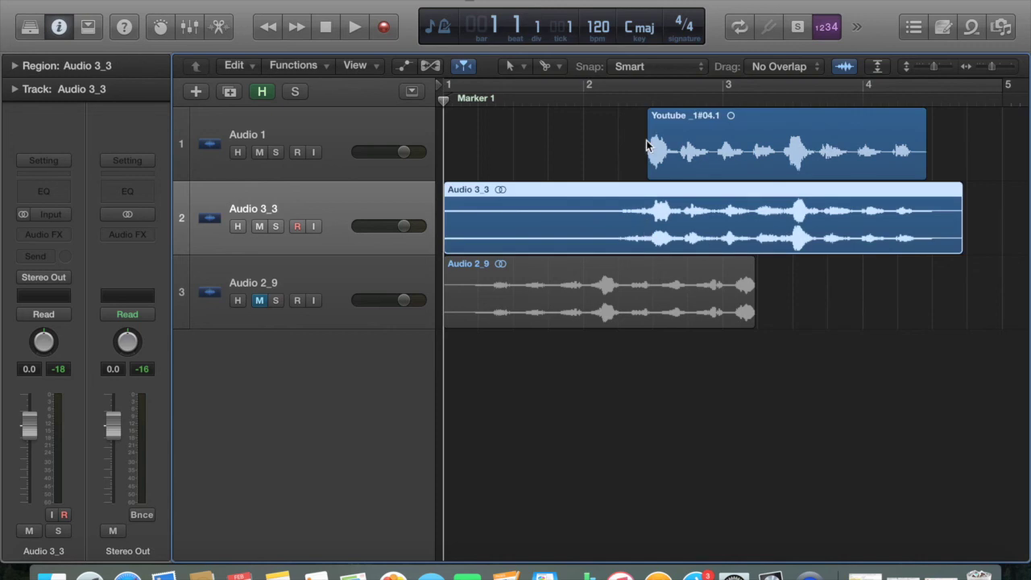
click(653, 234)
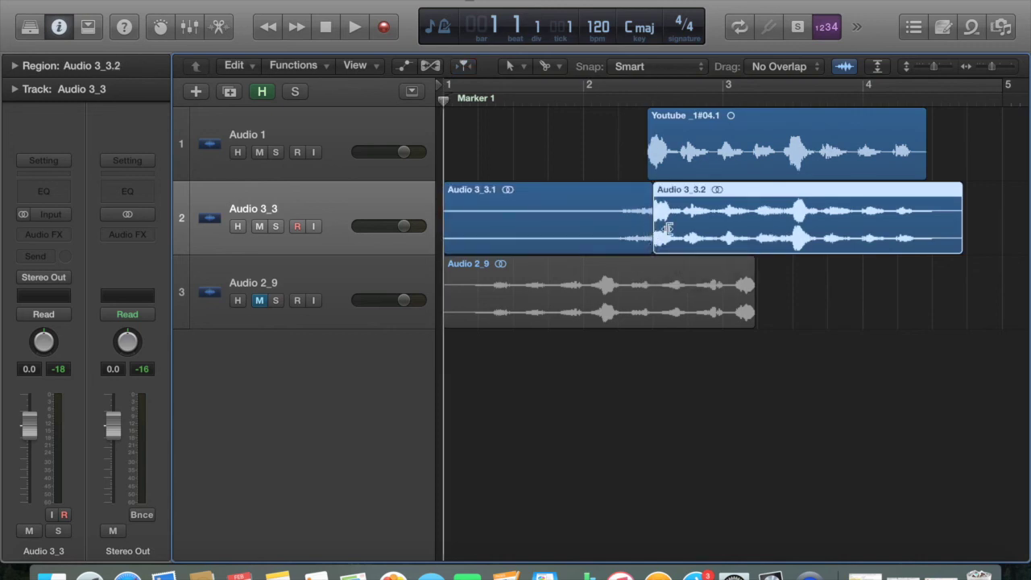
key(Delete)
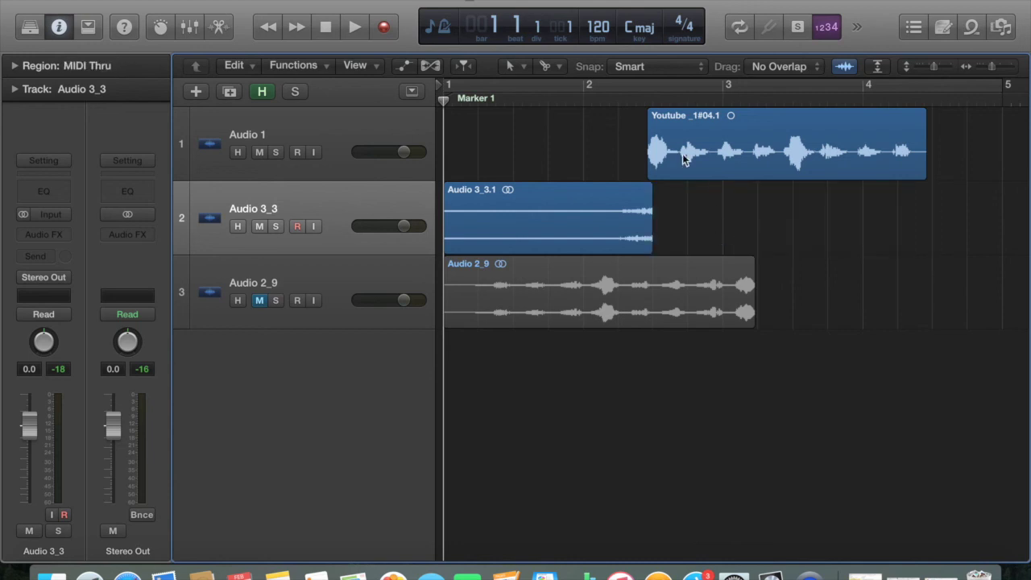
drag(992, 70, 993, 69)
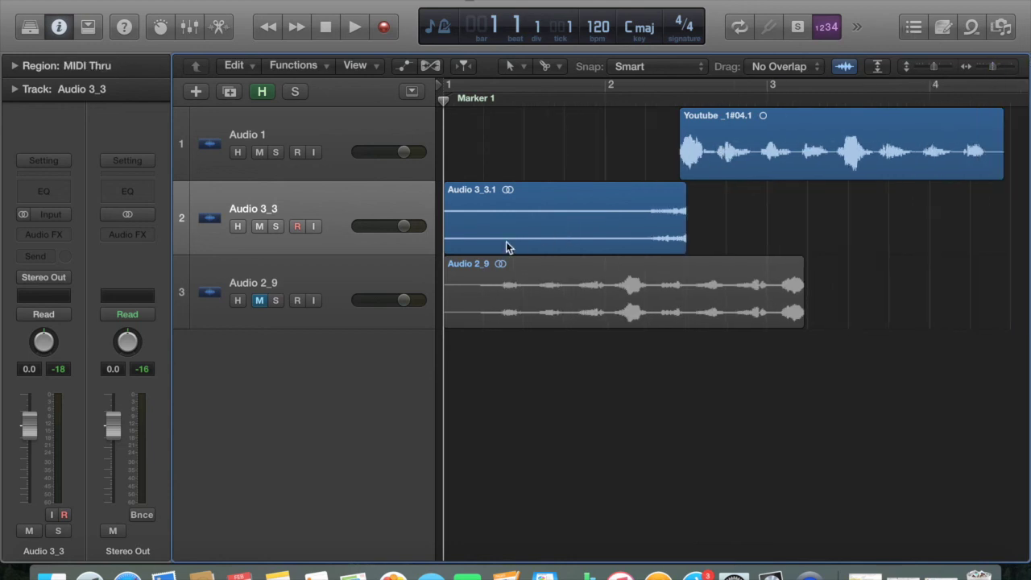
click(355, 27)
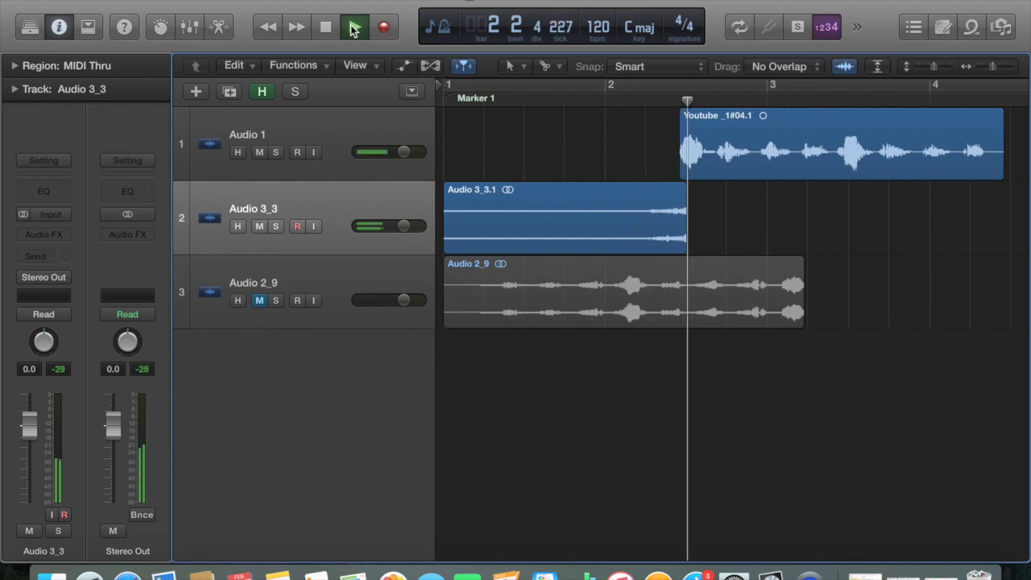
click(326, 27)
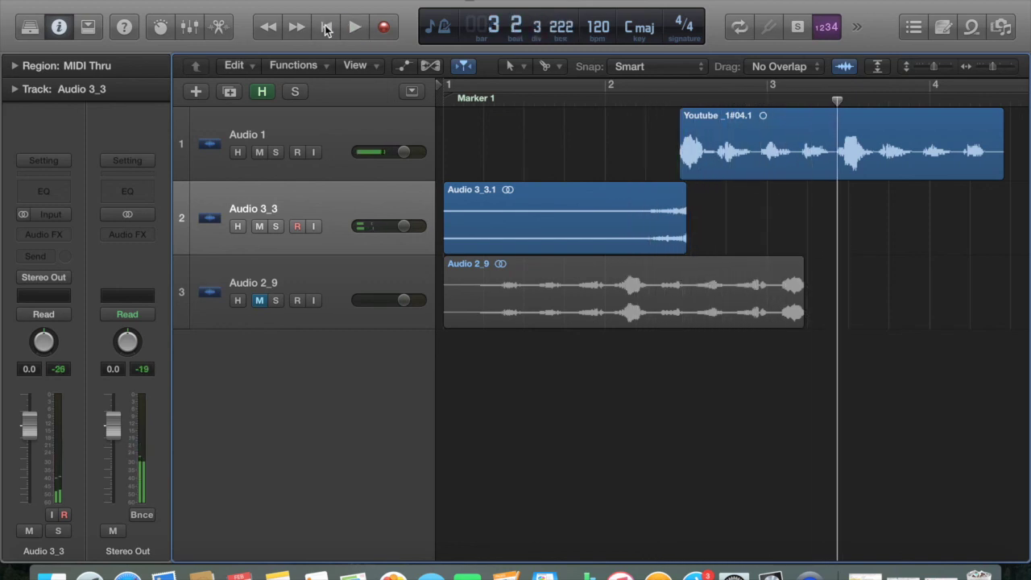
click(327, 27)
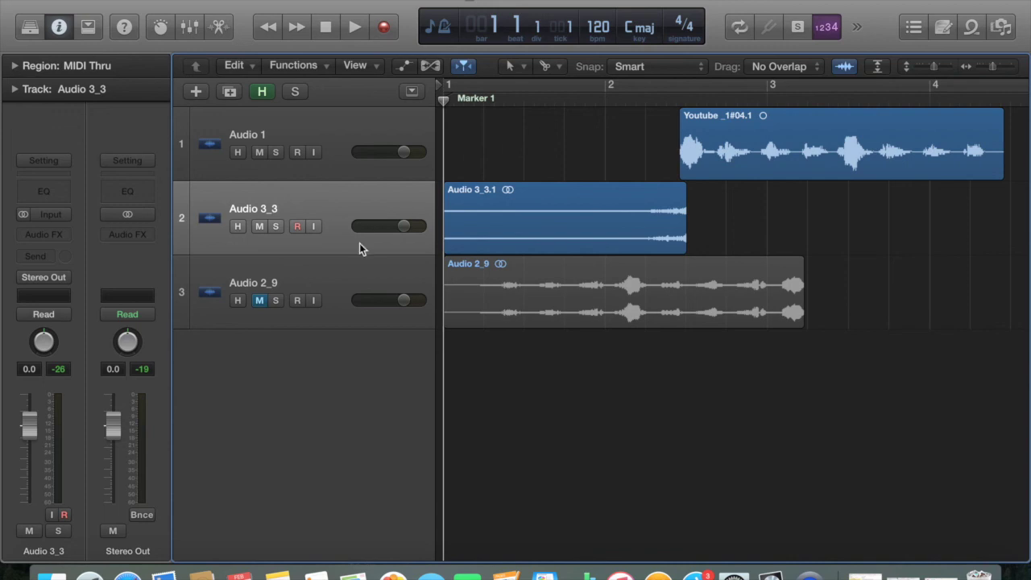
click(340, 274)
click(329, 188)
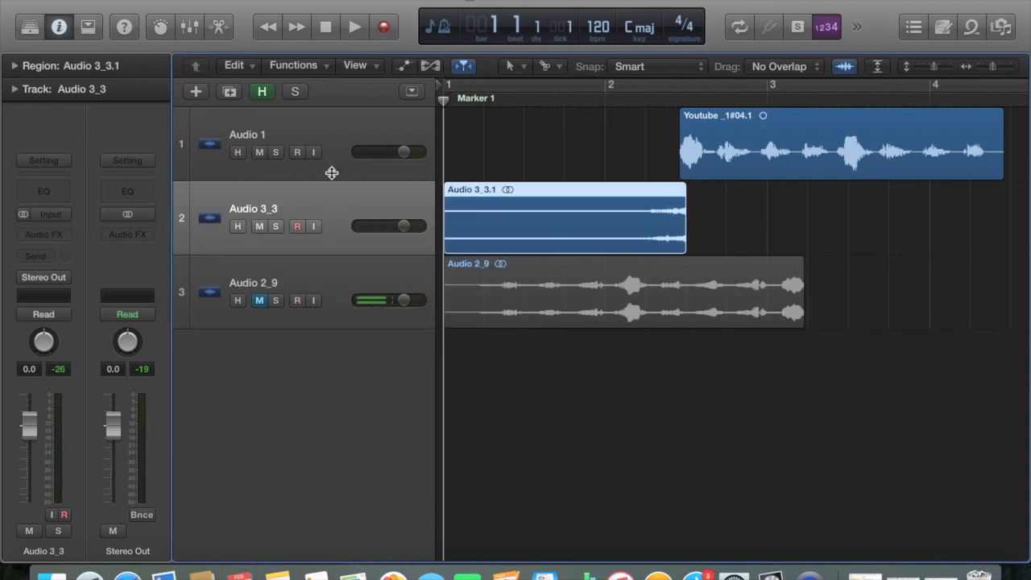
click(330, 127)
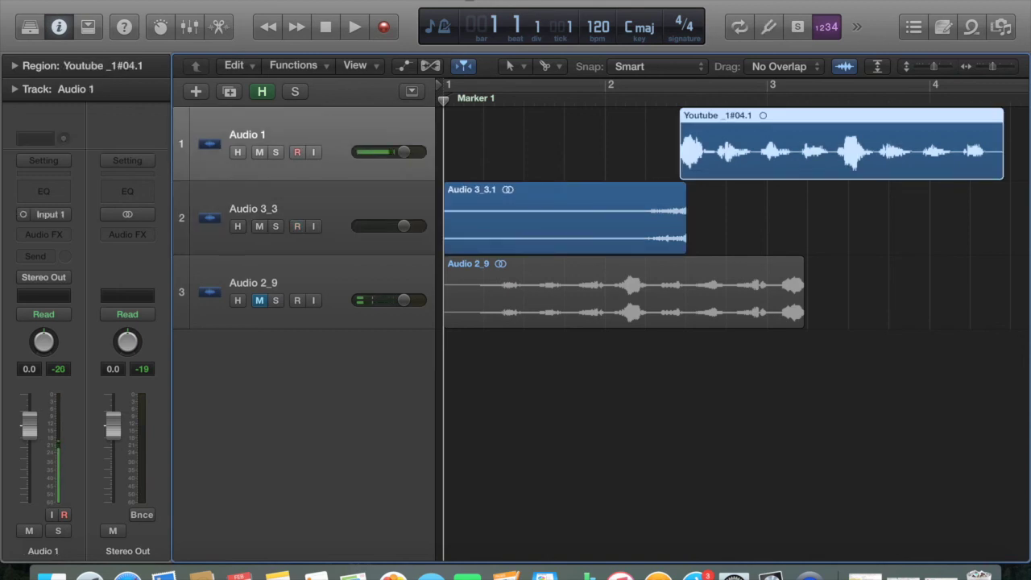